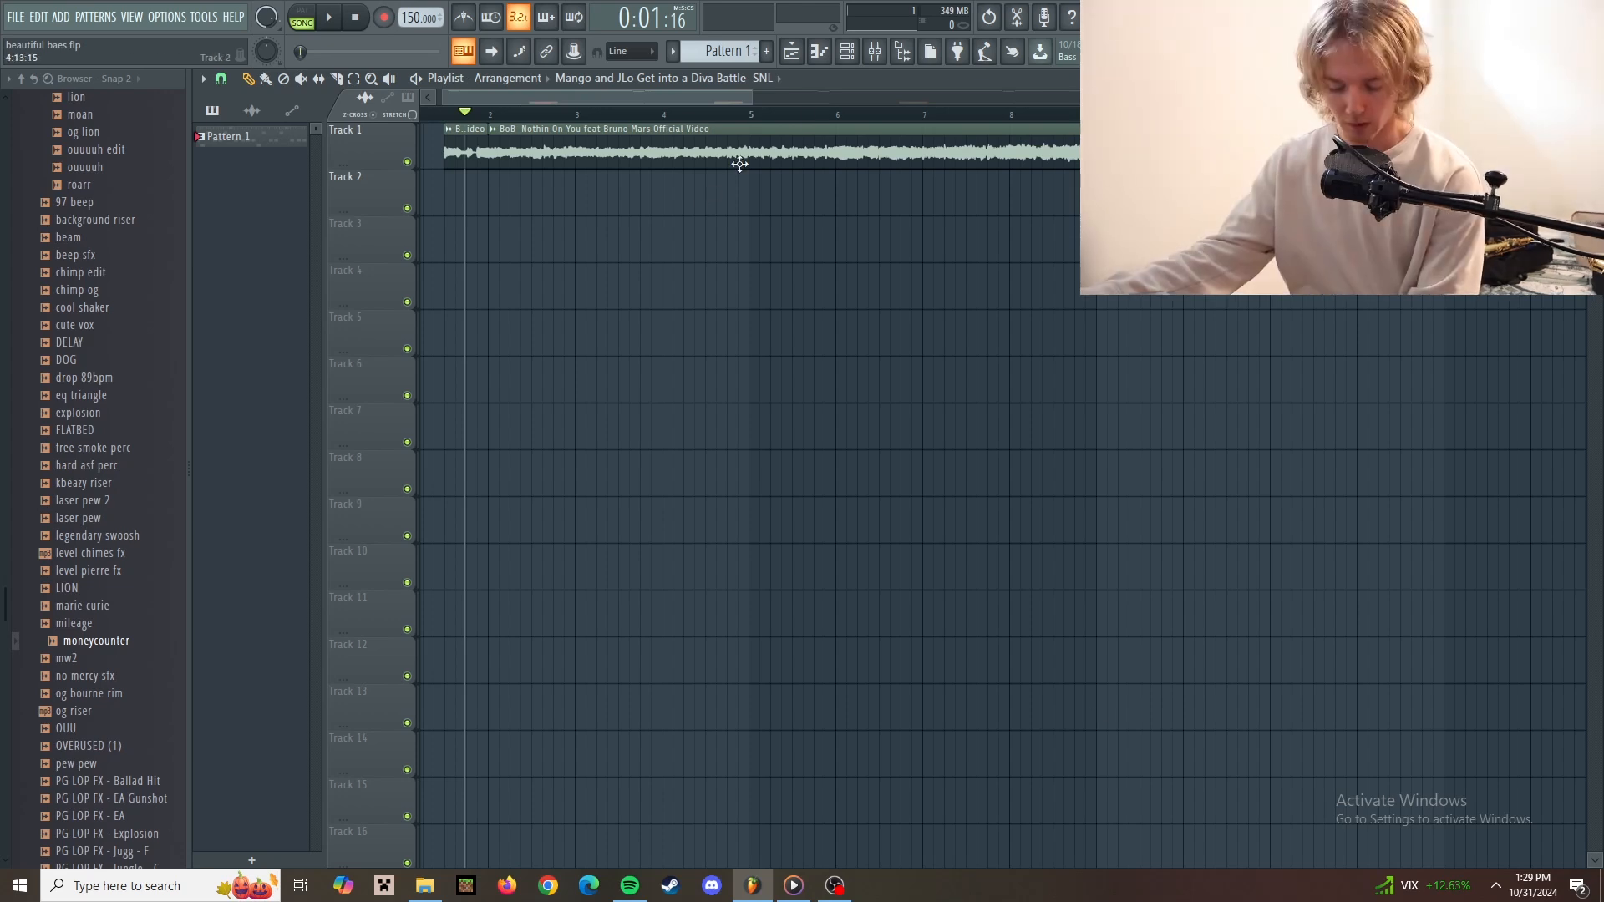
Inspect the Fruity Parametric EQ 2 and Fruity Stereo Shaper effects on mixer Insert 1.
{"action": "left_click", "coordinate": [885, 53]}
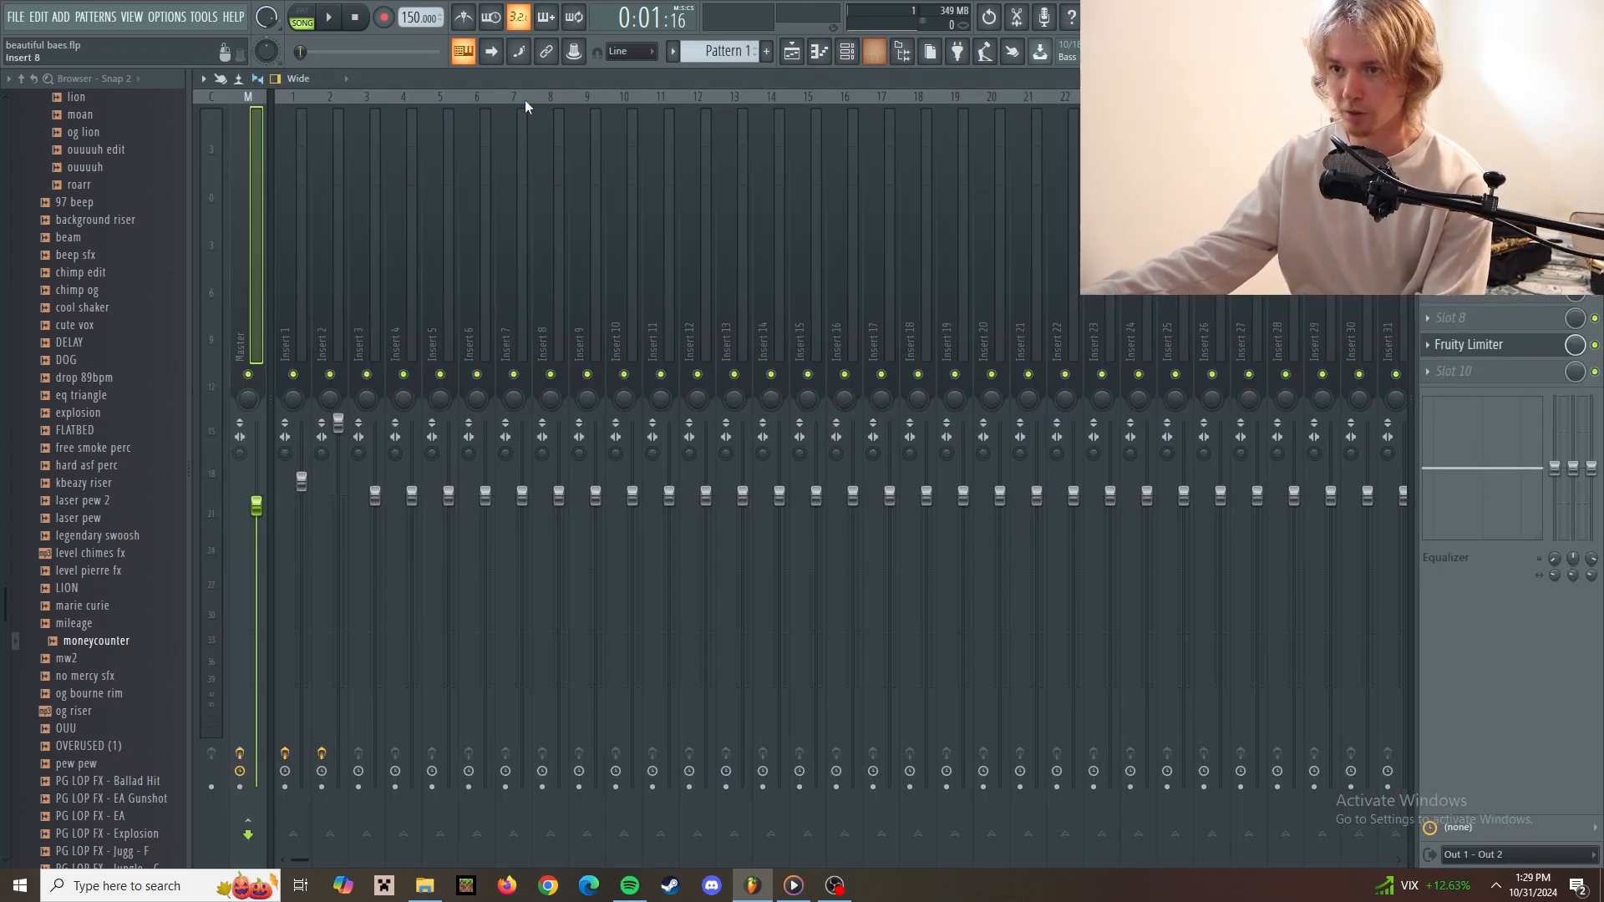
{"action": "left_click", "coordinate": [289, 103]}
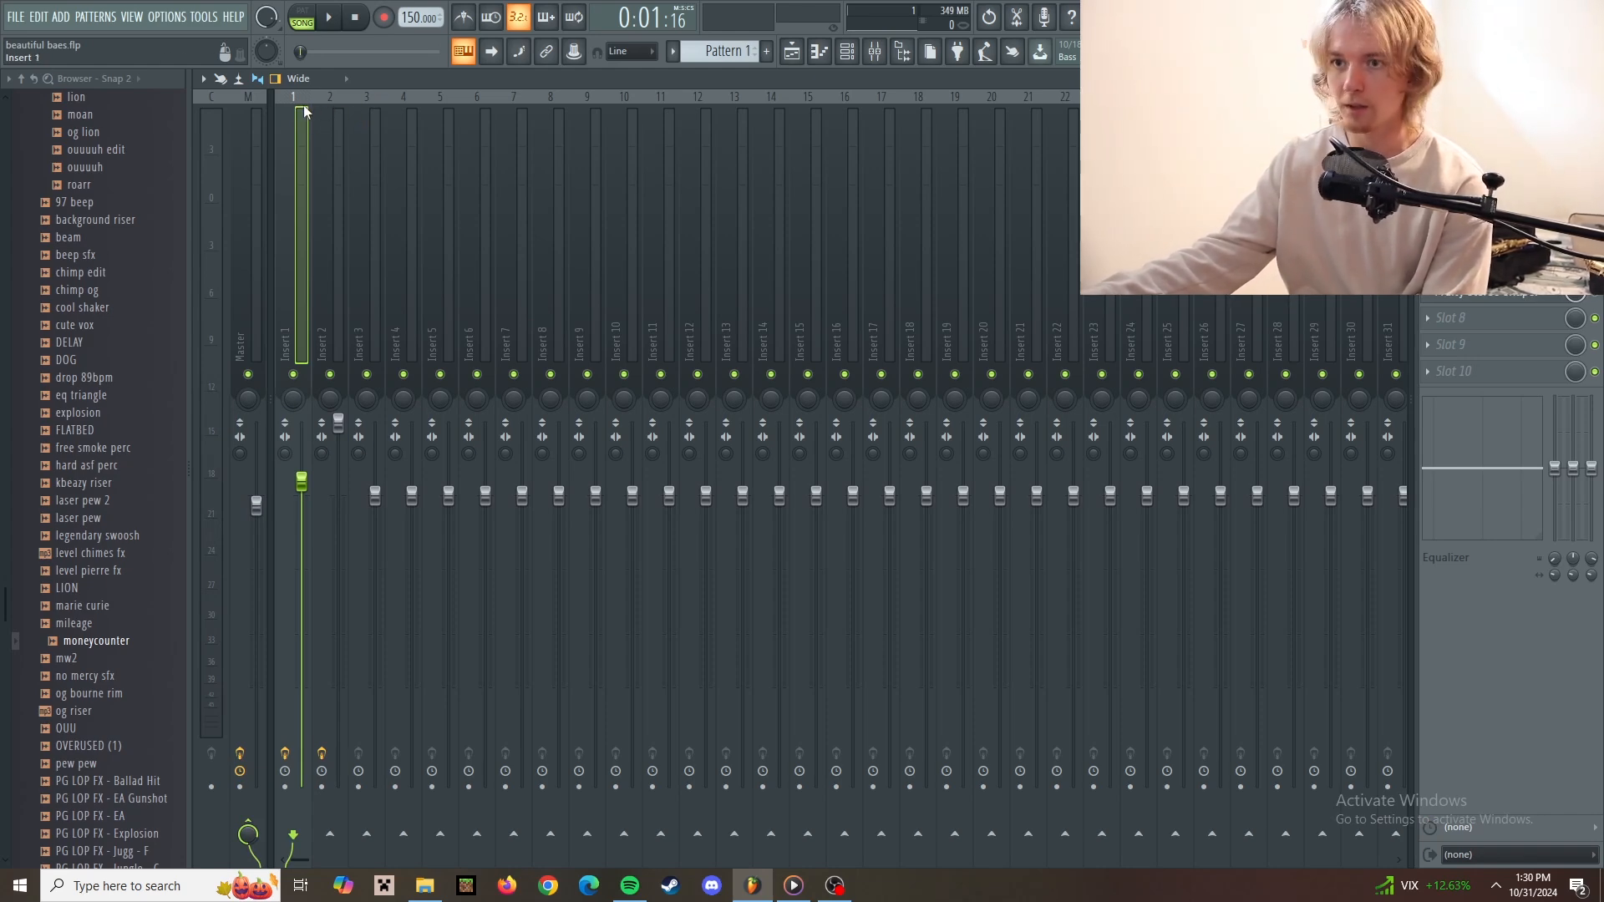
{"action": "left_click", "coordinate": [800, 48]}
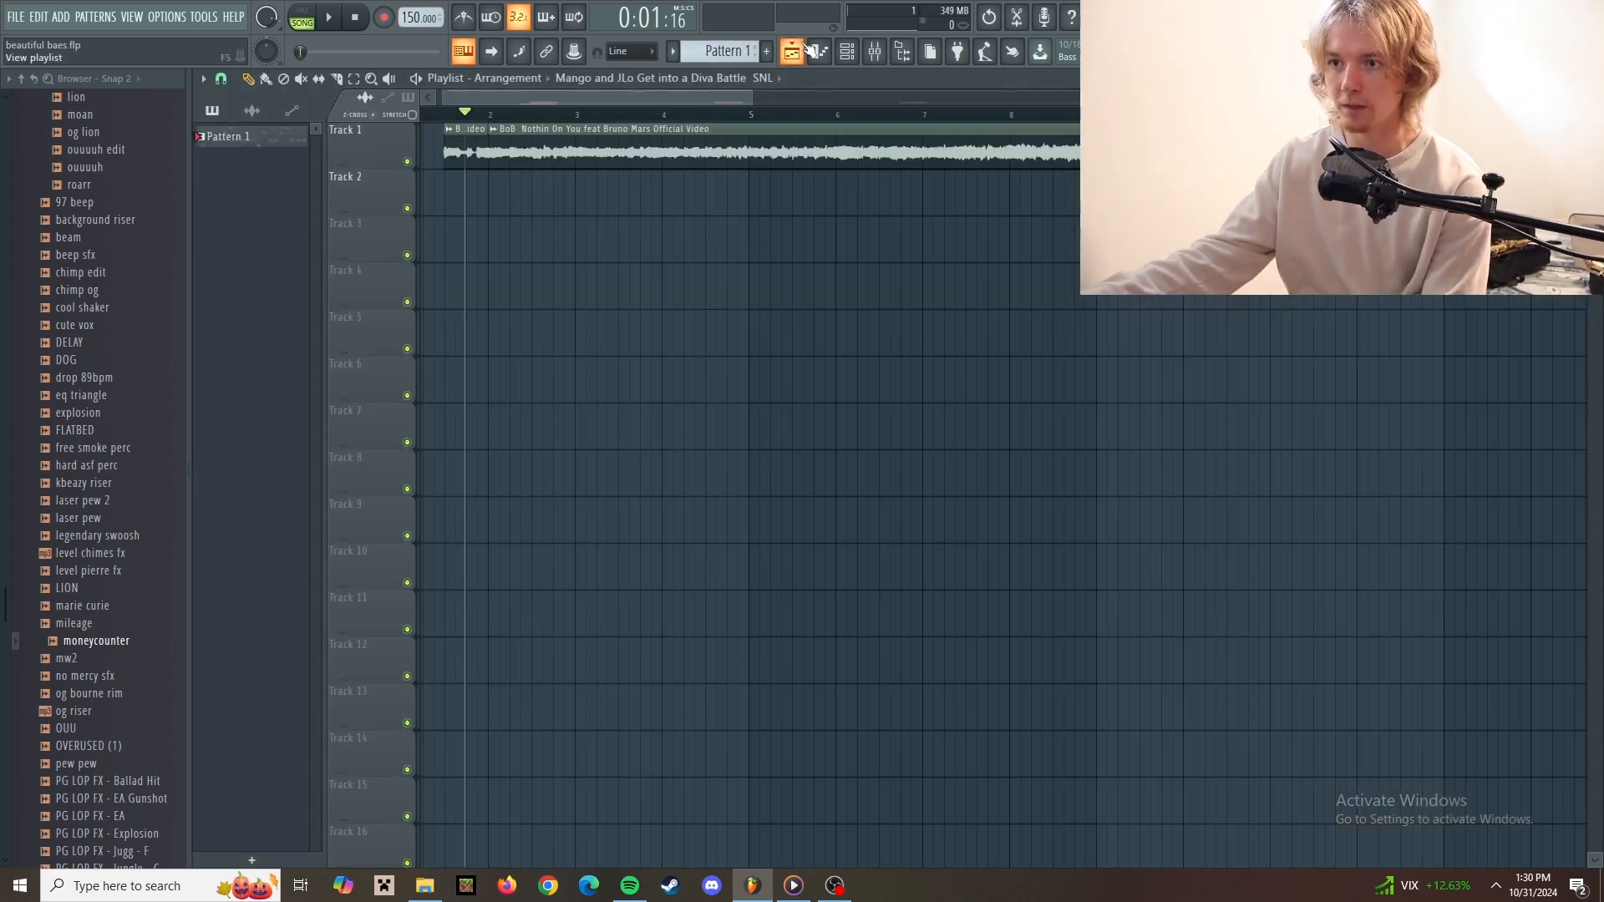
{"action": "left_click", "coordinate": [875, 51]}
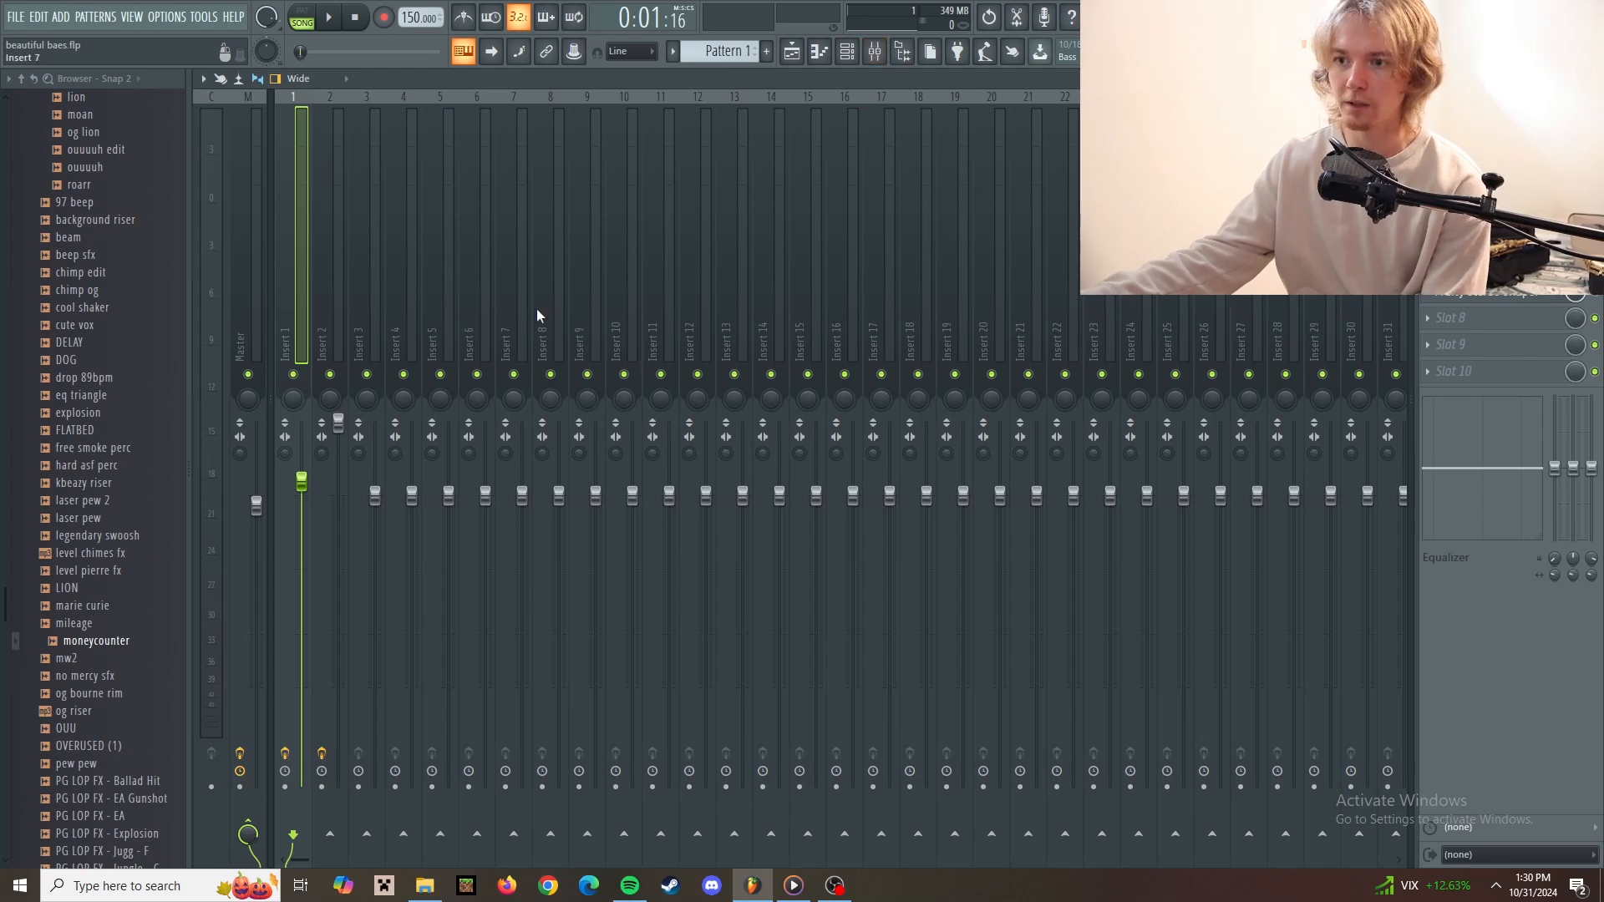
{"action": "left_click", "coordinate": [1482, 131]}
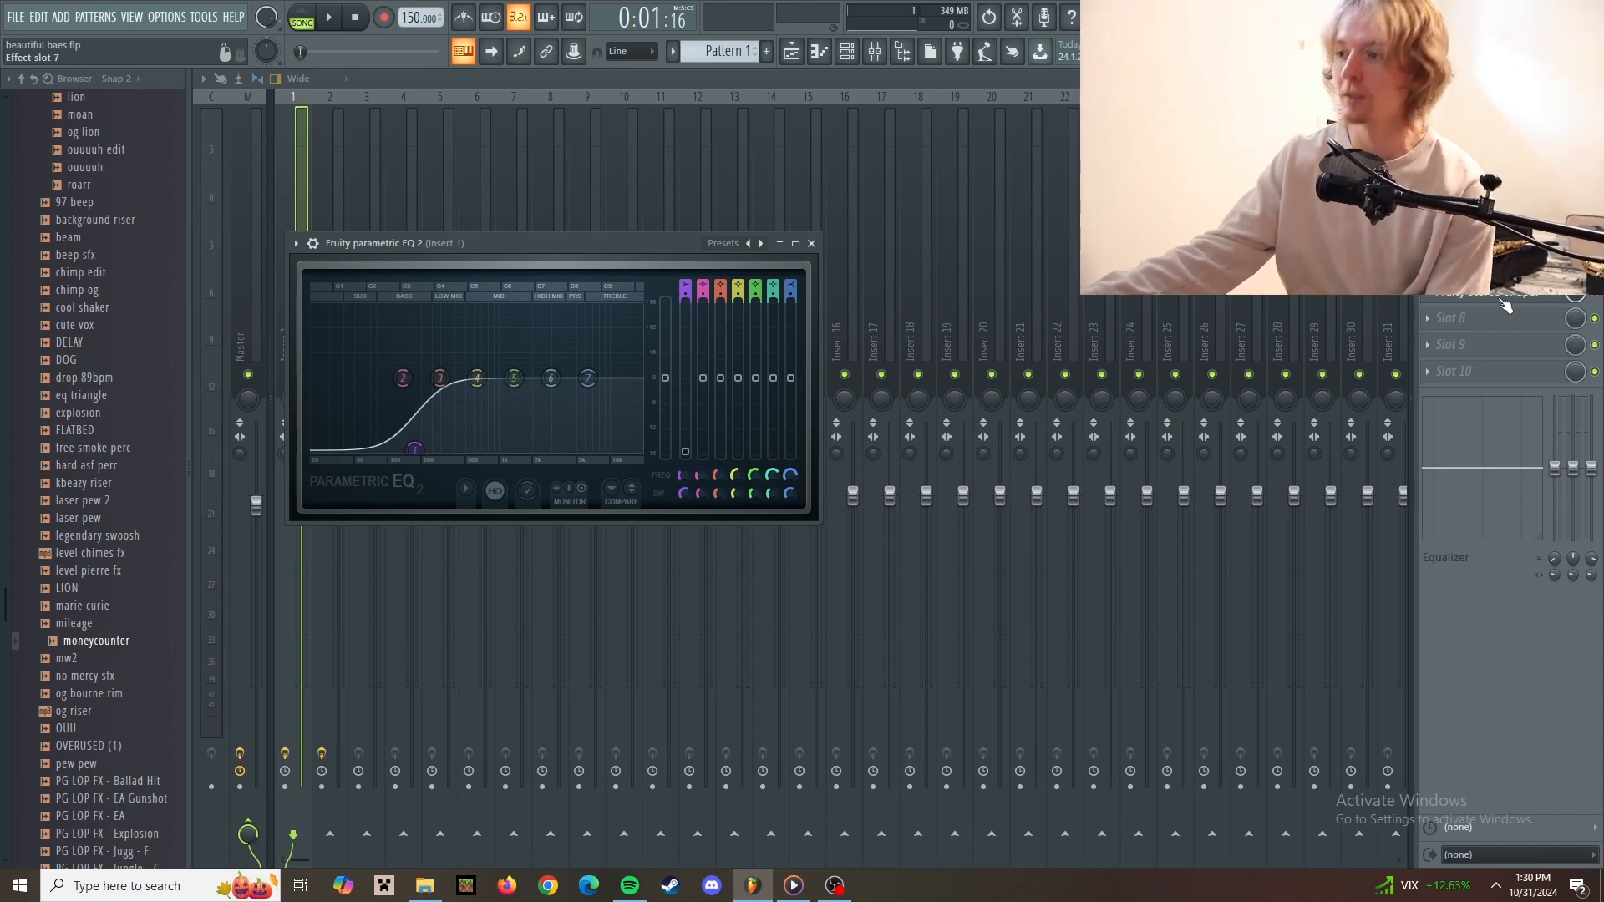
{"action": "left_click", "coordinate": [1505, 297]}
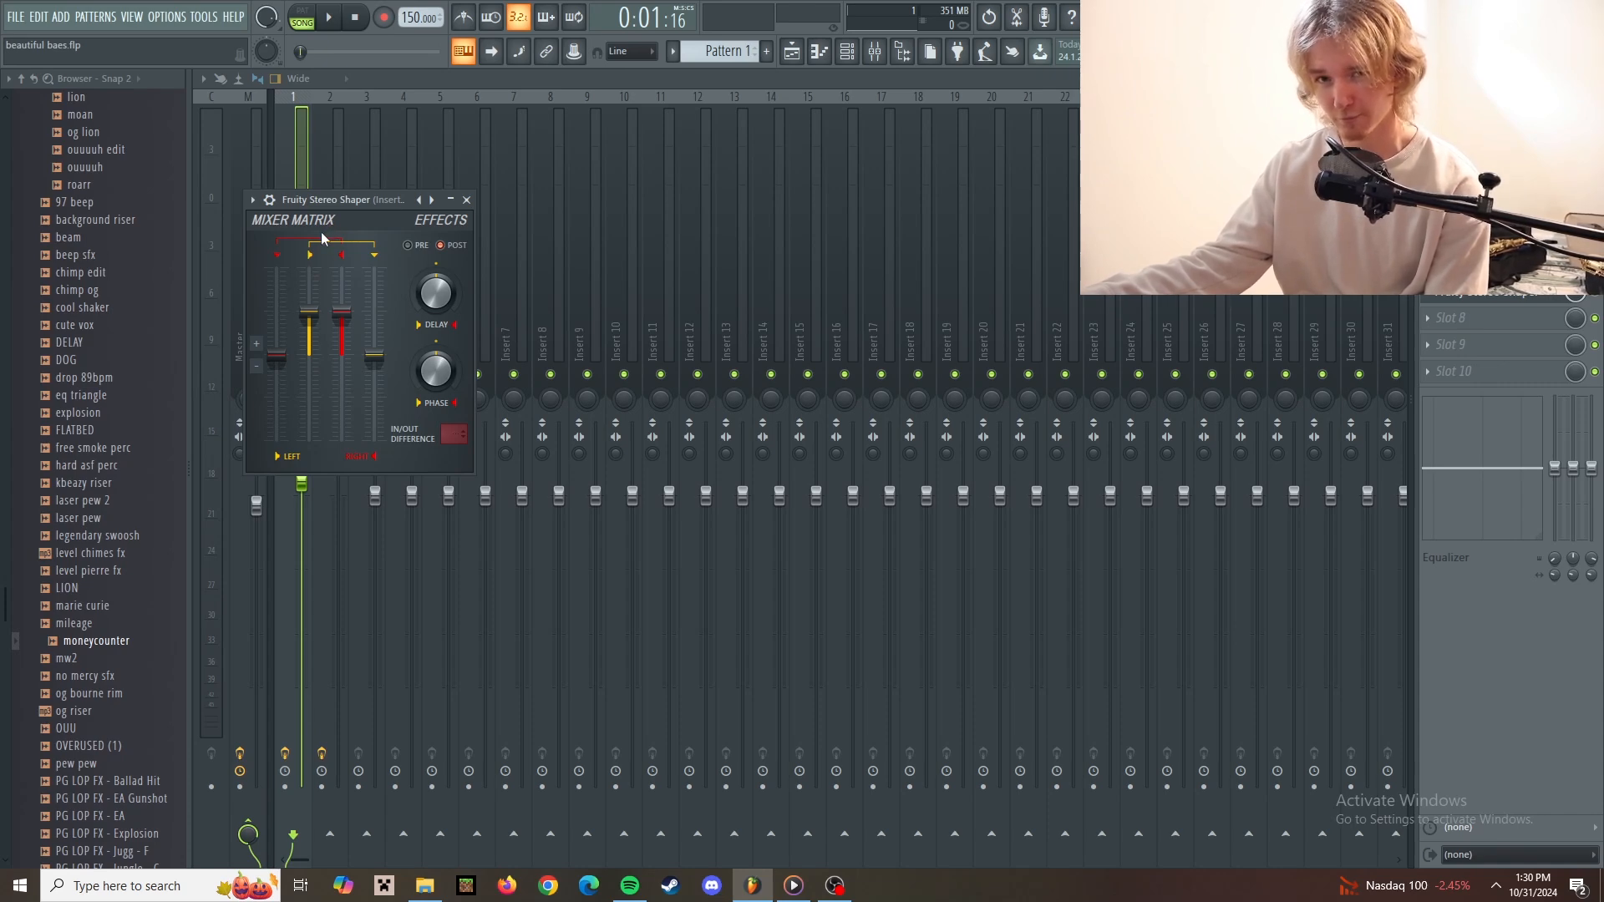
Return to the playlist and play the sample on Track 1 from the start.
{"action": "key", "text": "F5"}
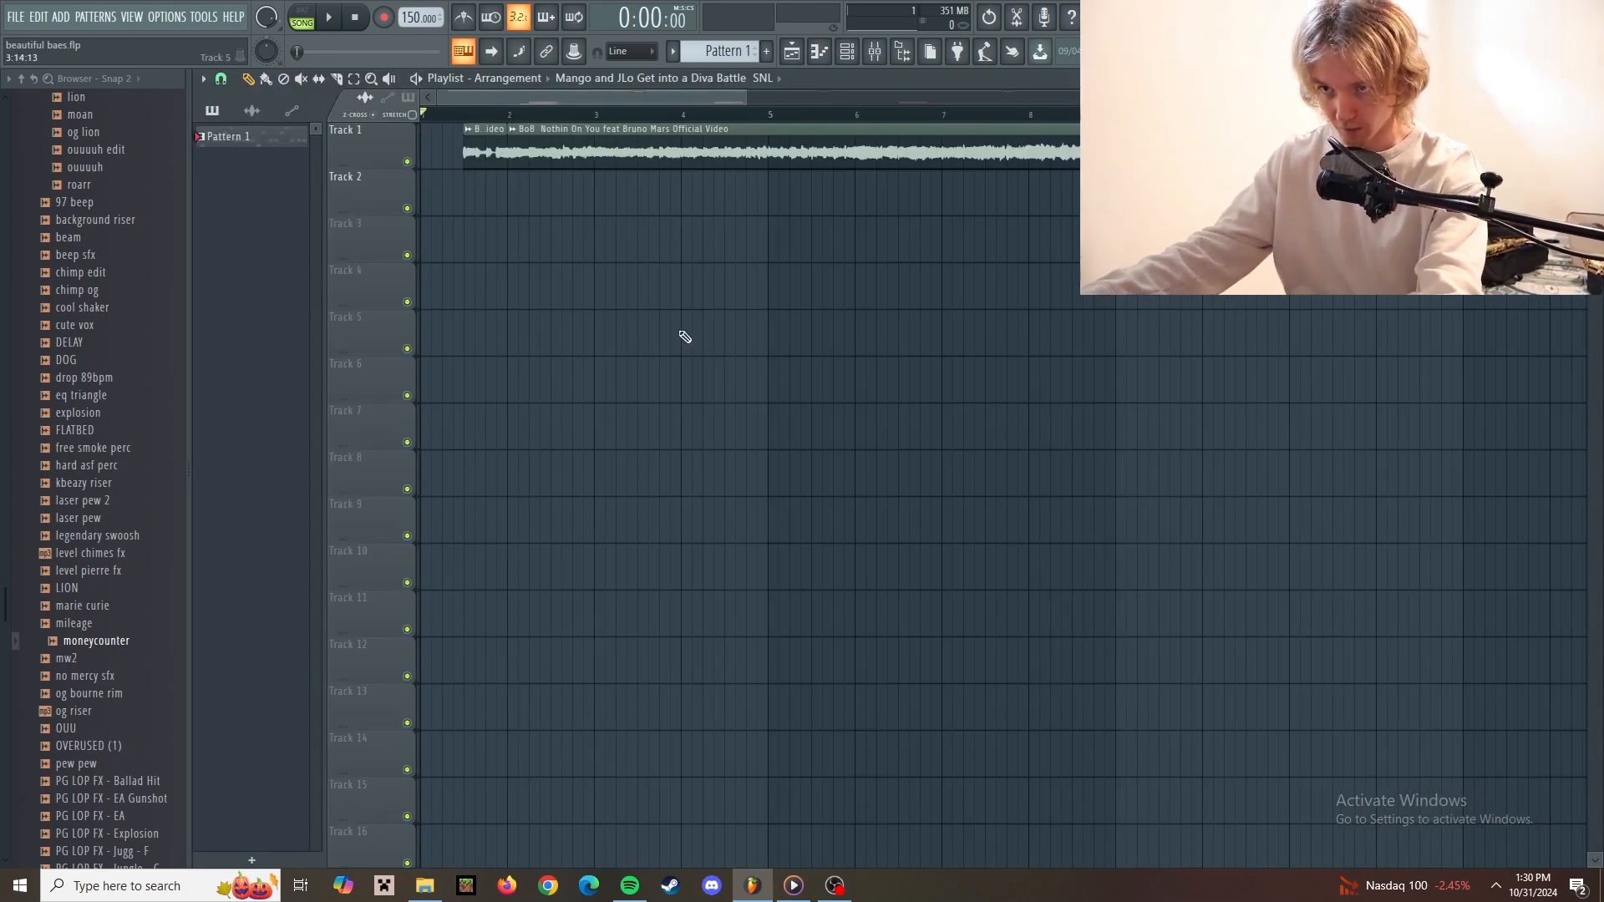
{"action": "scroll", "coordinate": [647, 400], "scroll_direction": "down", "scroll_amount": 2, "text": "ctrl"}
{"action": "key", "text": "space"}
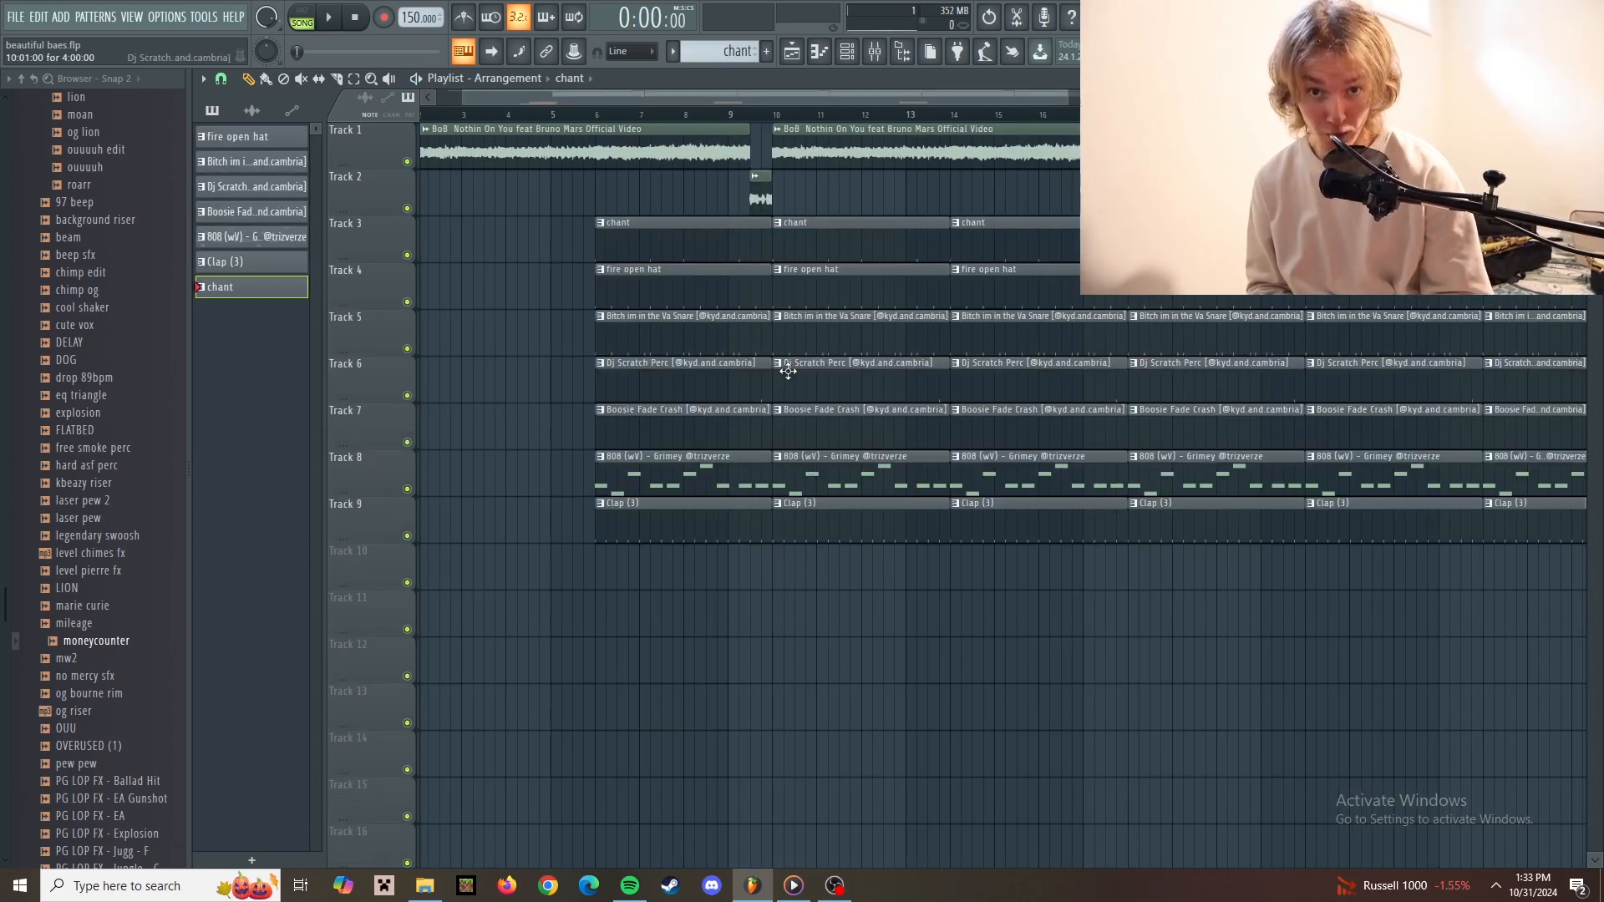
Mute playlist tracks 3, 4, 5, 6, 7 and 9 to isolate the 808 with the sample.
{"action": "left_click", "coordinate": [407, 536]}
{"action": "left_click", "coordinate": [407, 442]}
{"action": "left_click", "coordinate": [406, 395]}
{"action": "left_click", "coordinate": [407, 348]}
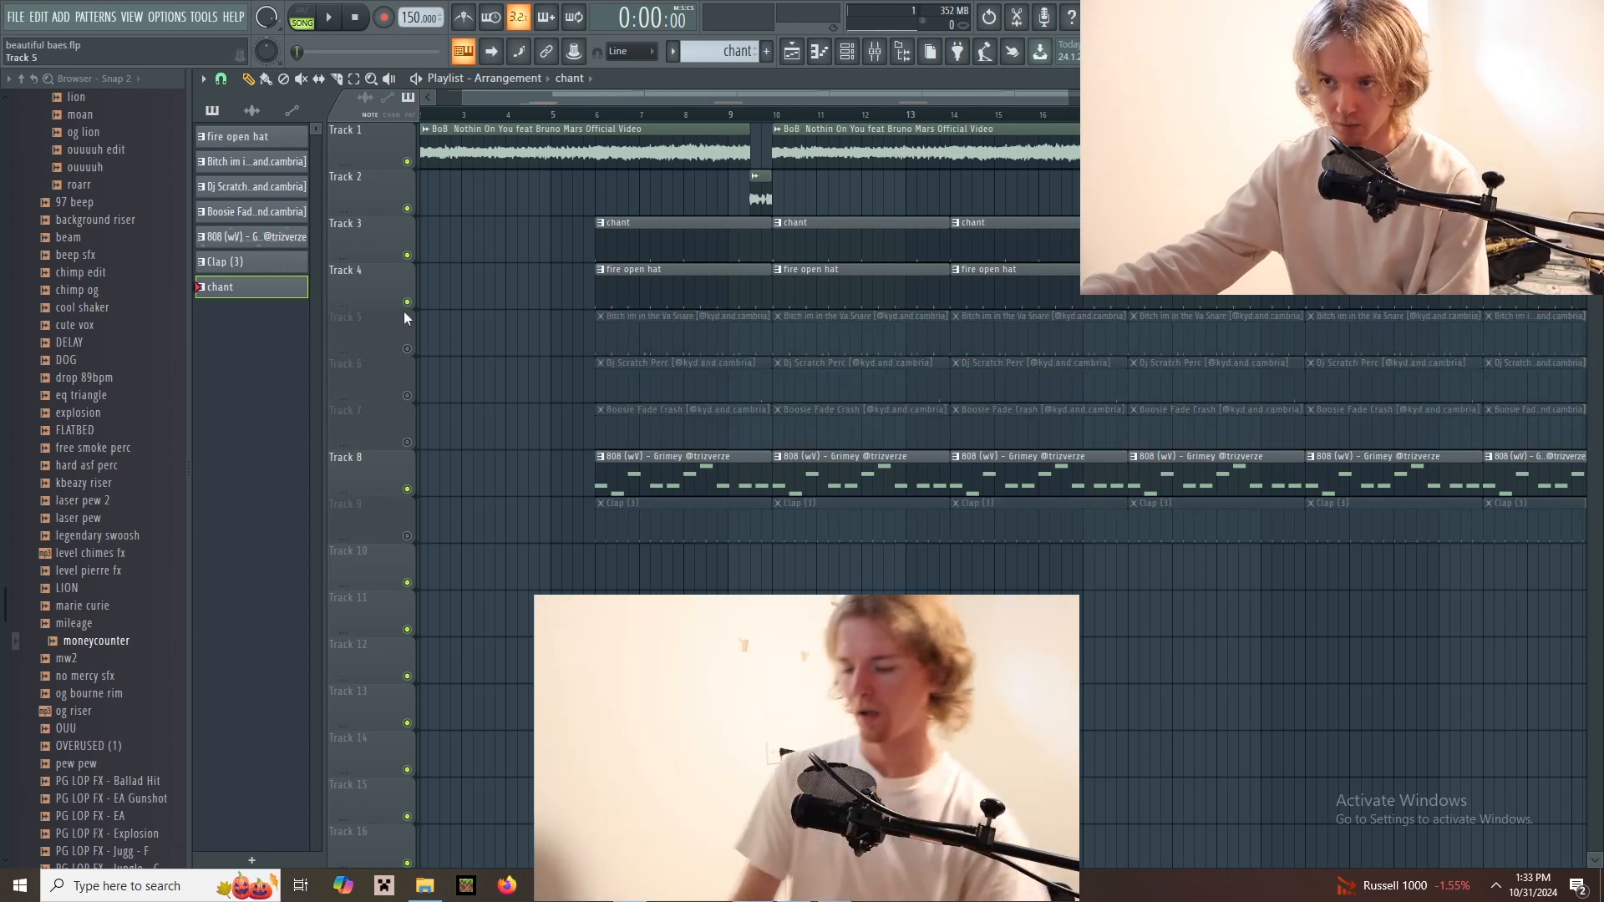
{"action": "left_click", "coordinate": [407, 301]}
{"action": "left_click", "coordinate": [407, 255]}
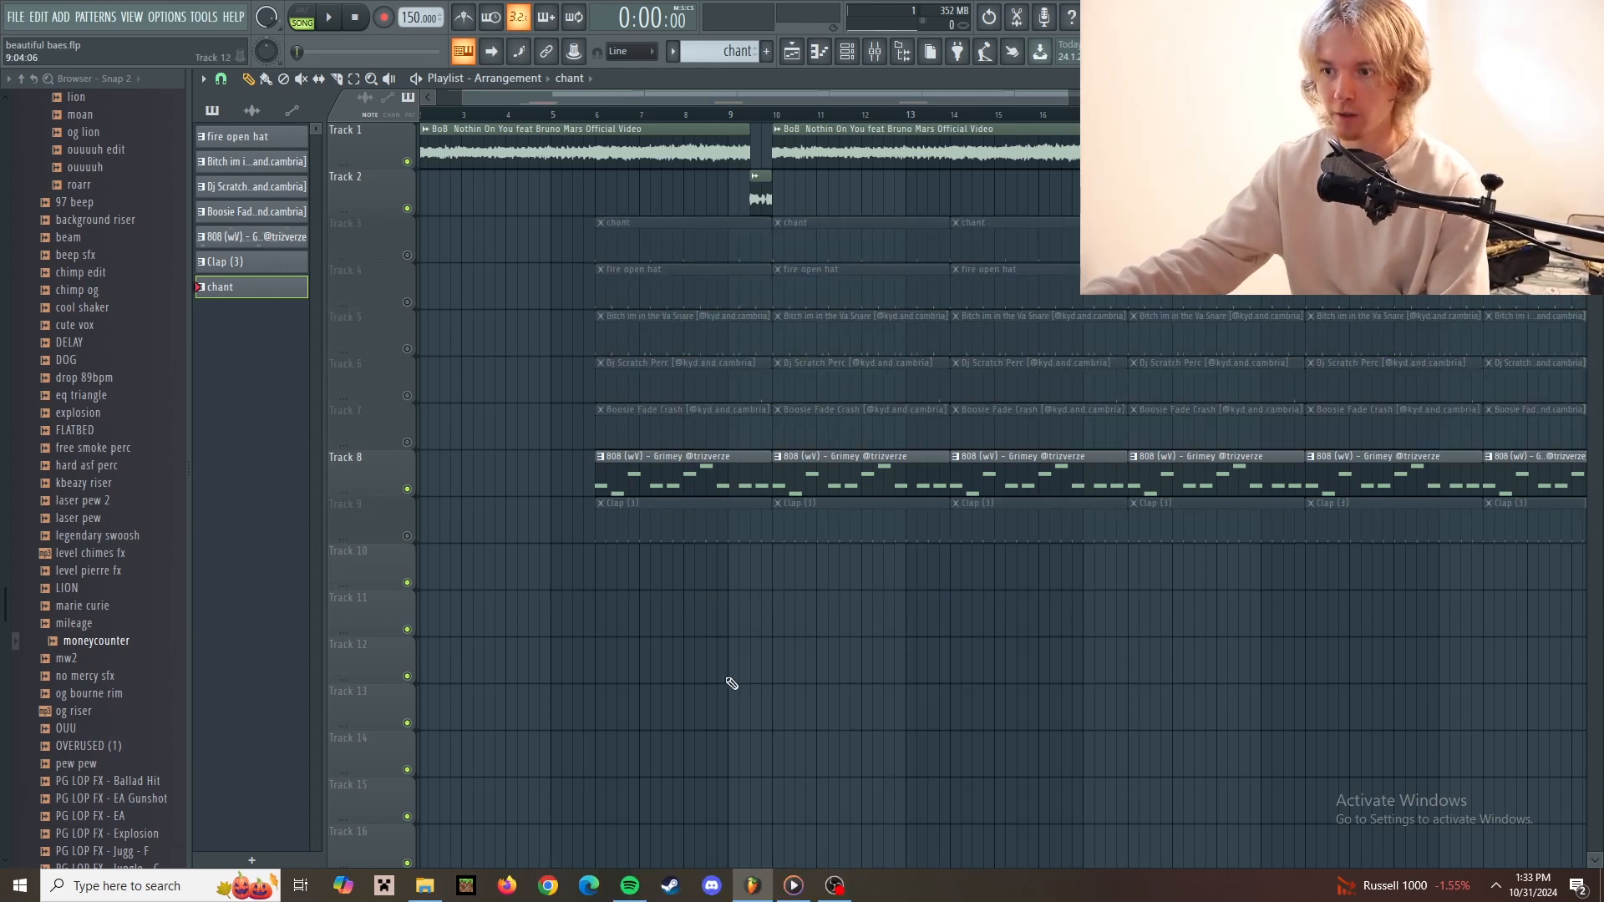
Examine the 808 pattern's notes in the piano roll and play the 808 with the sample in the playlist.
{"action": "double_click", "coordinate": [677, 452]}
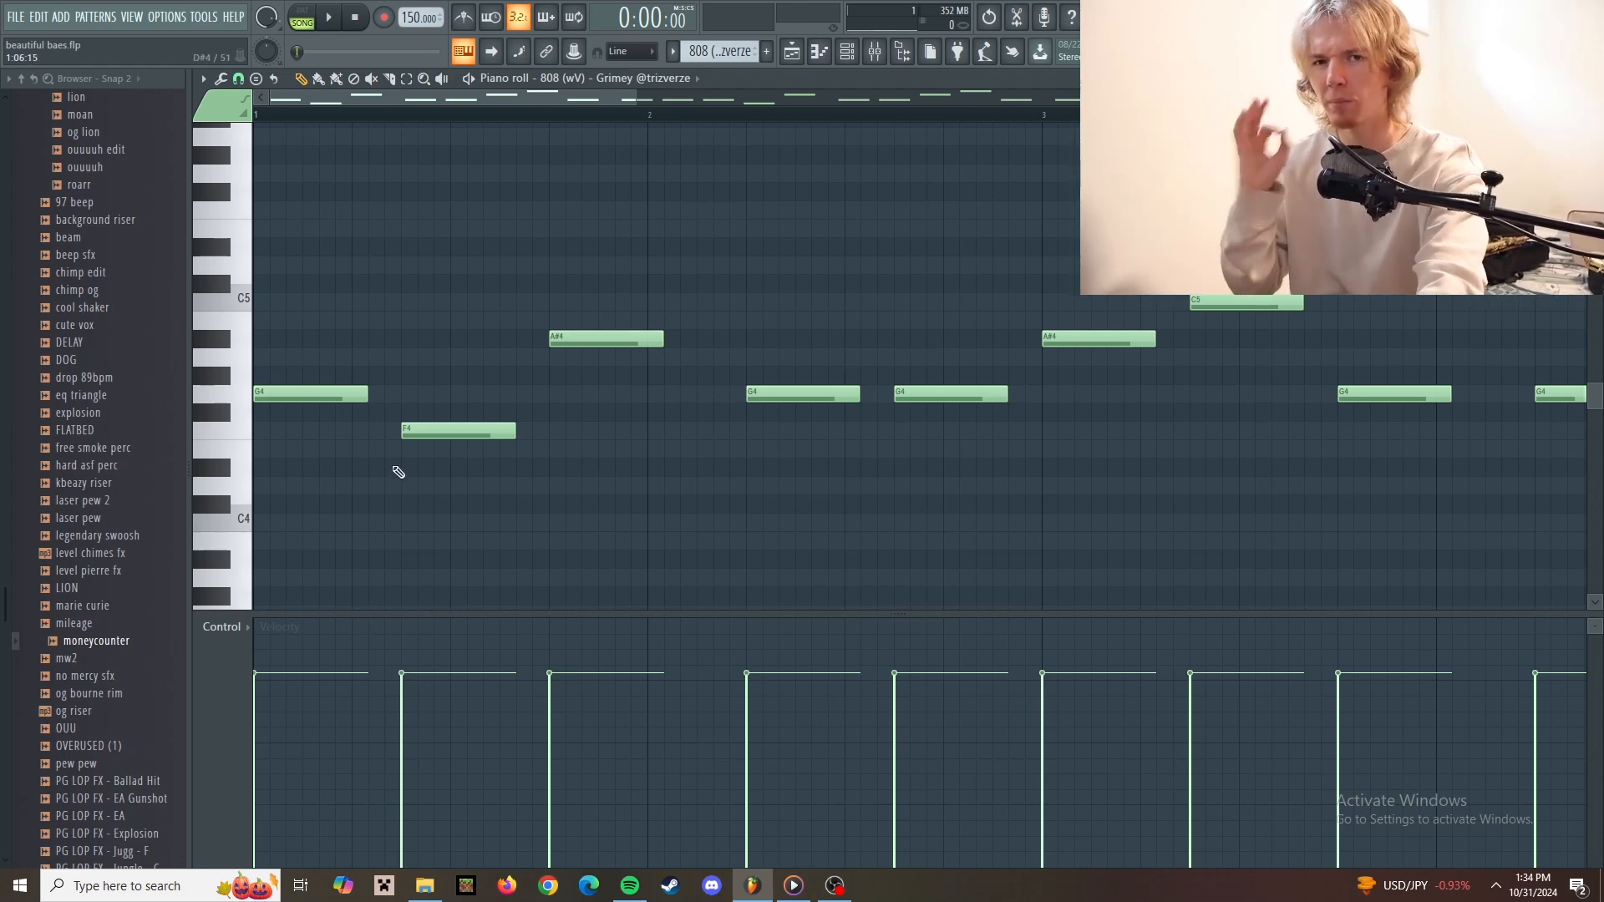
{"action": "key", "text": "F5"}
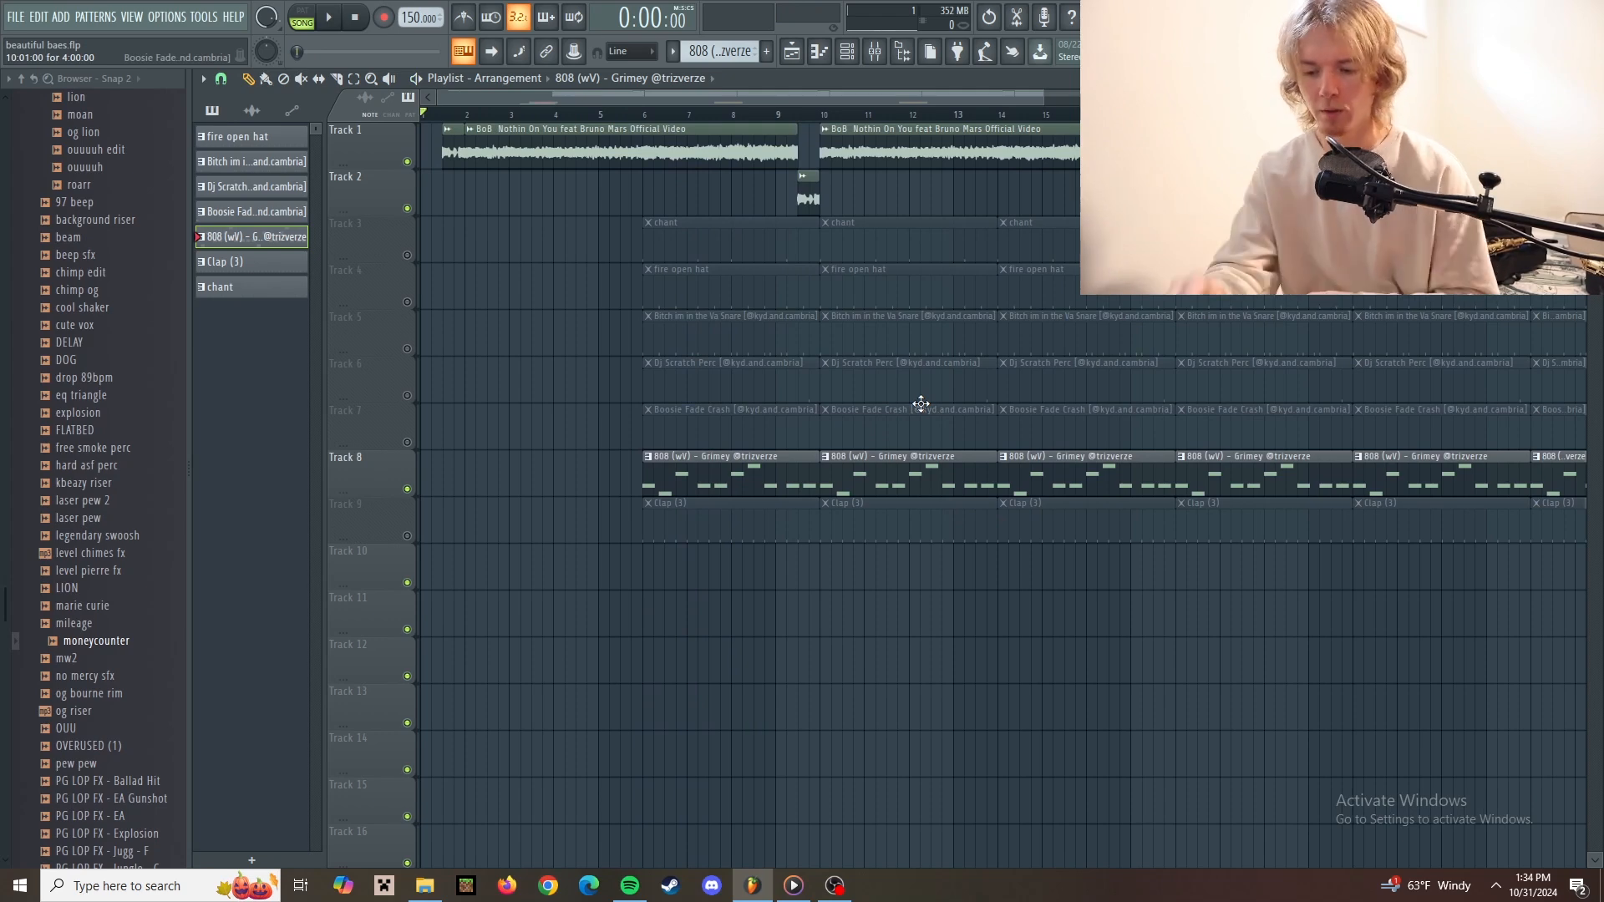
{"action": "key", "text": "space"}
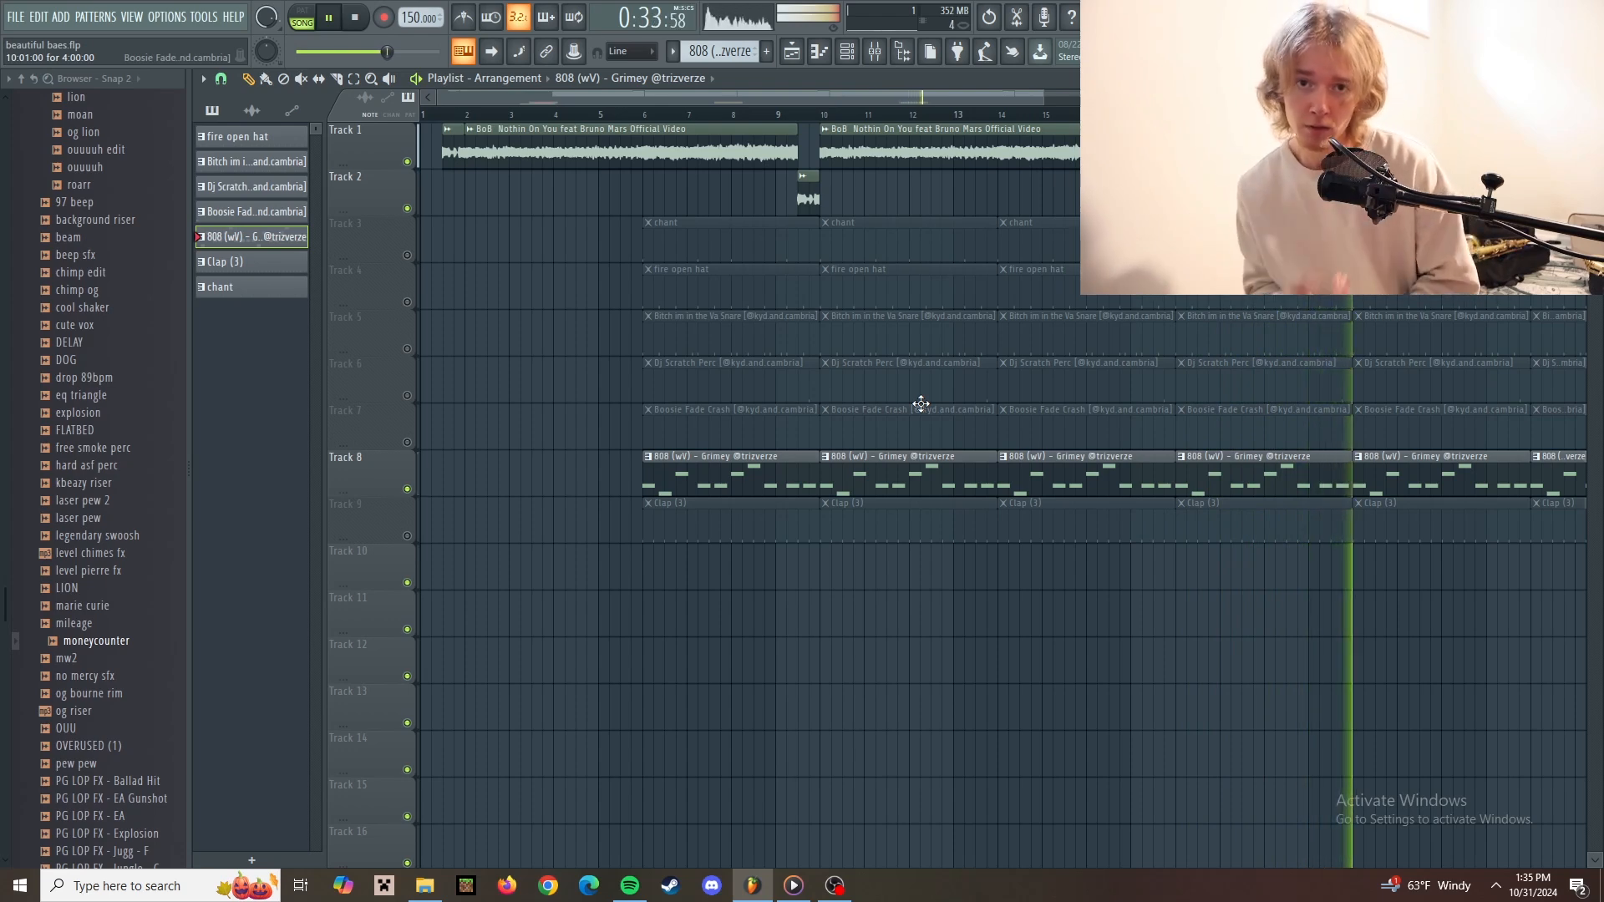
{"action": "key", "text": "space"}
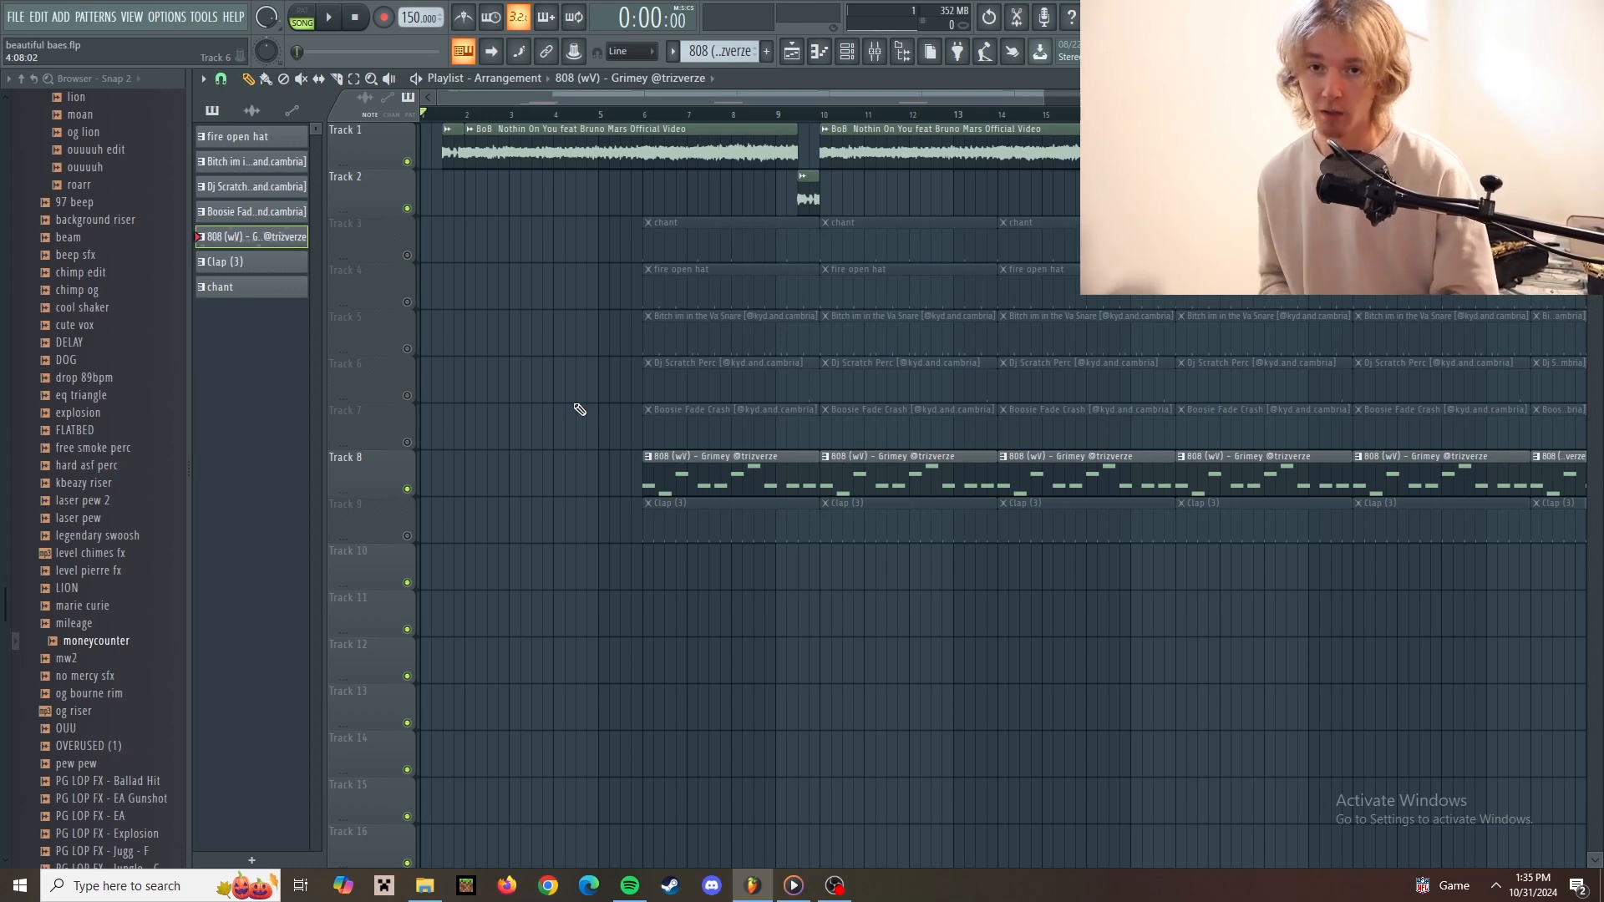
Inspect the sampler settings of the Grimey 808 channel, including its boost, and close them.
{"action": "key", "text": "F6"}
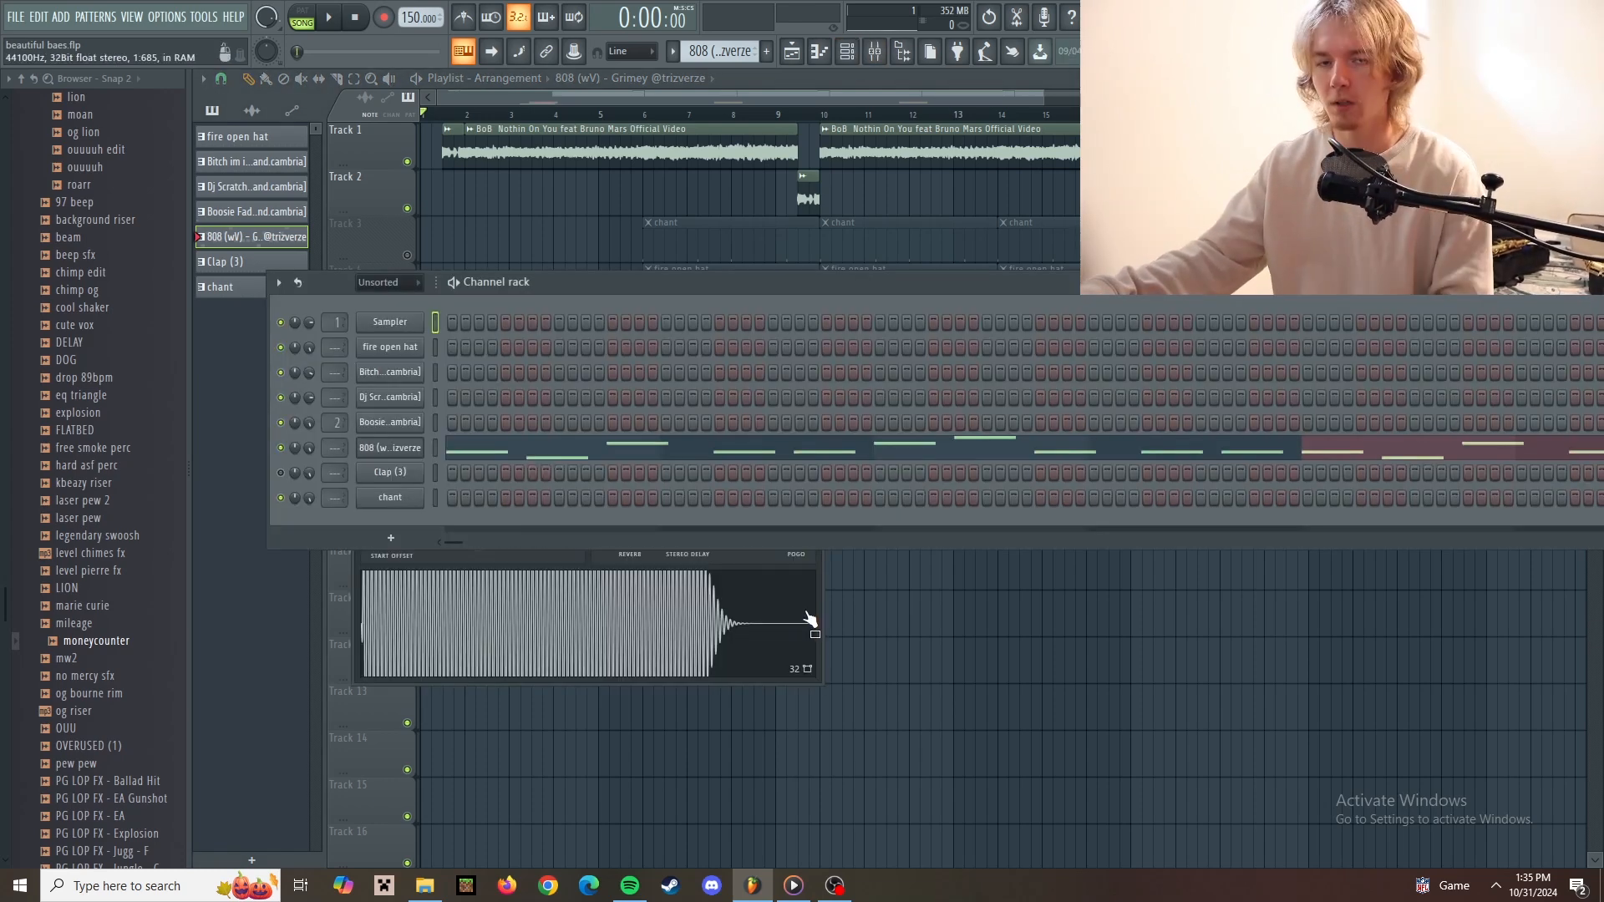
{"action": "left_click", "coordinate": [822, 615]}
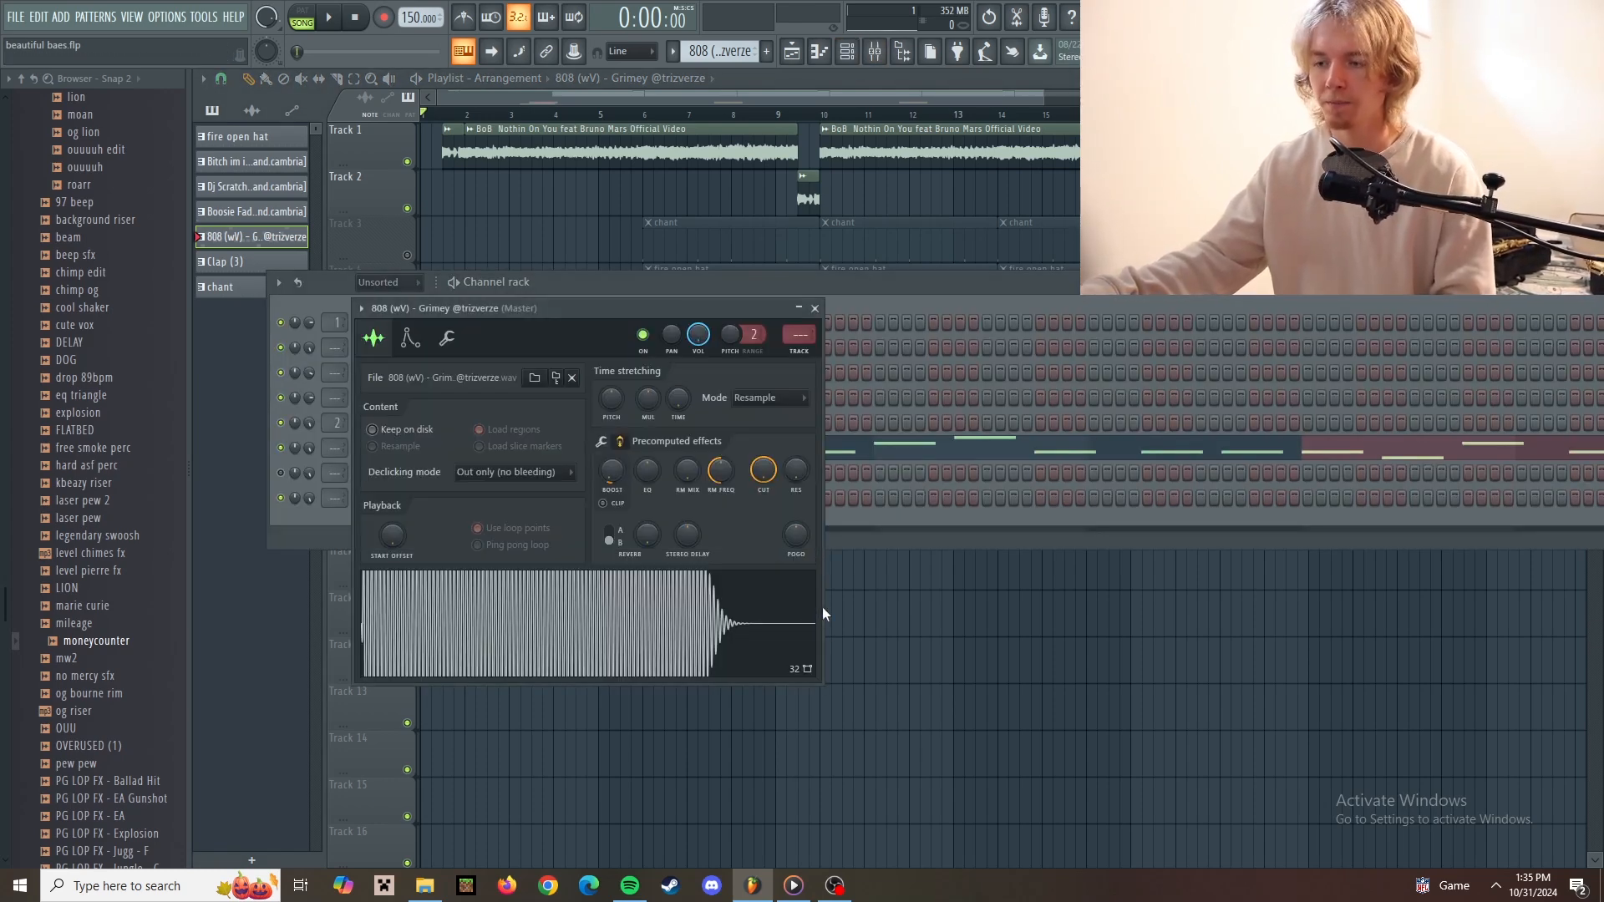
{"action": "left_click_drag", "start_coordinate": [635, 308], "coordinate": [779, 289]}
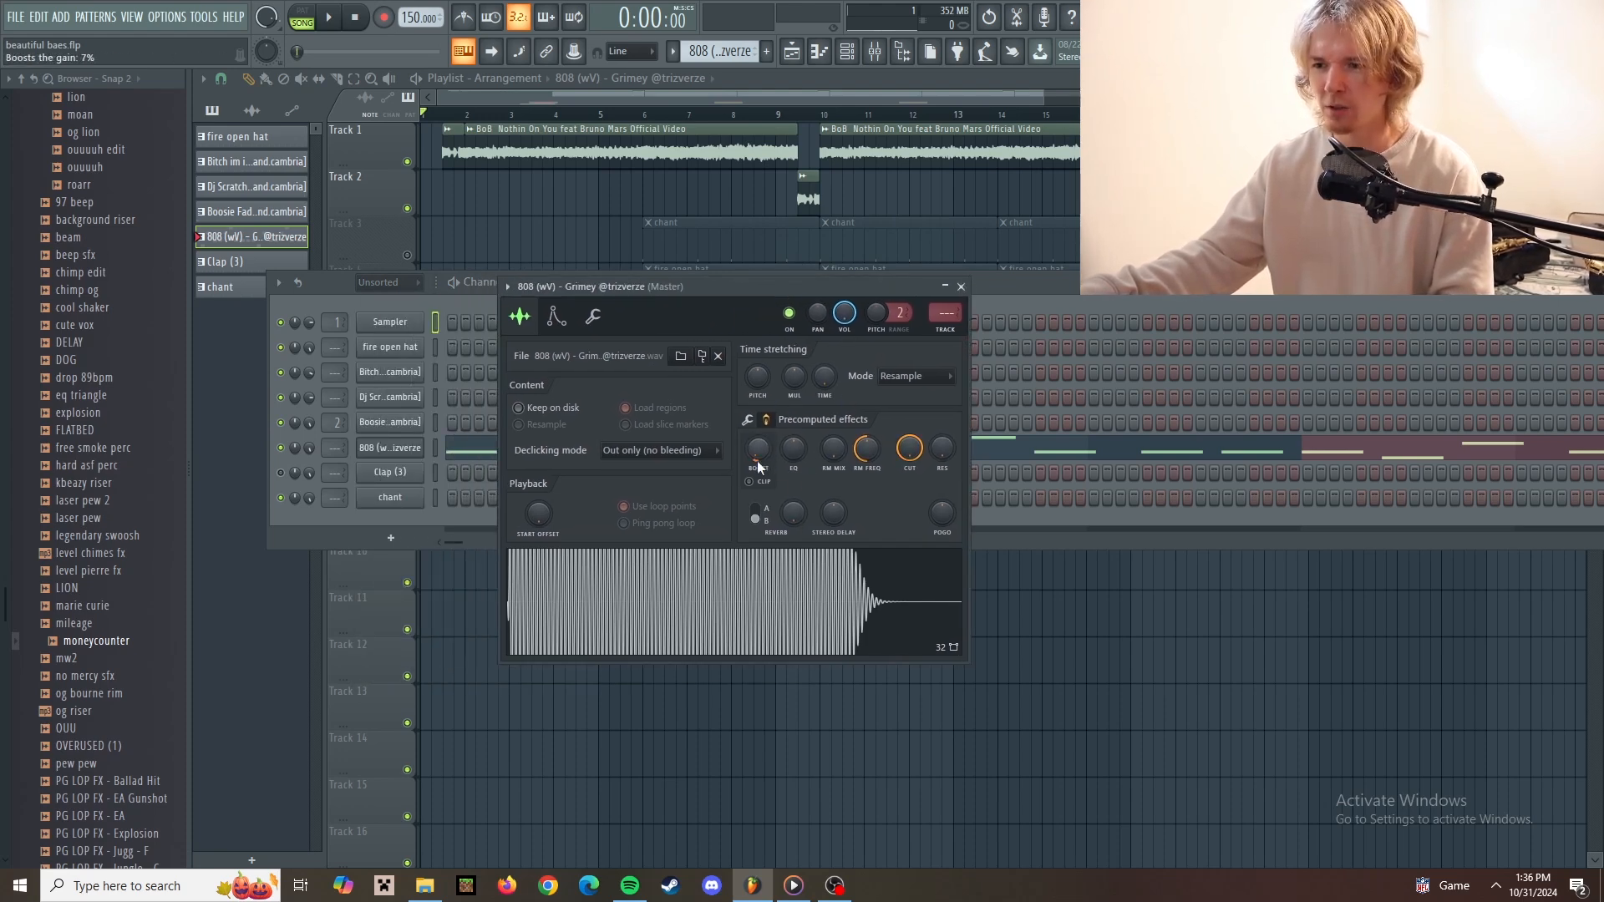
{"action": "left_click", "coordinate": [947, 288]}
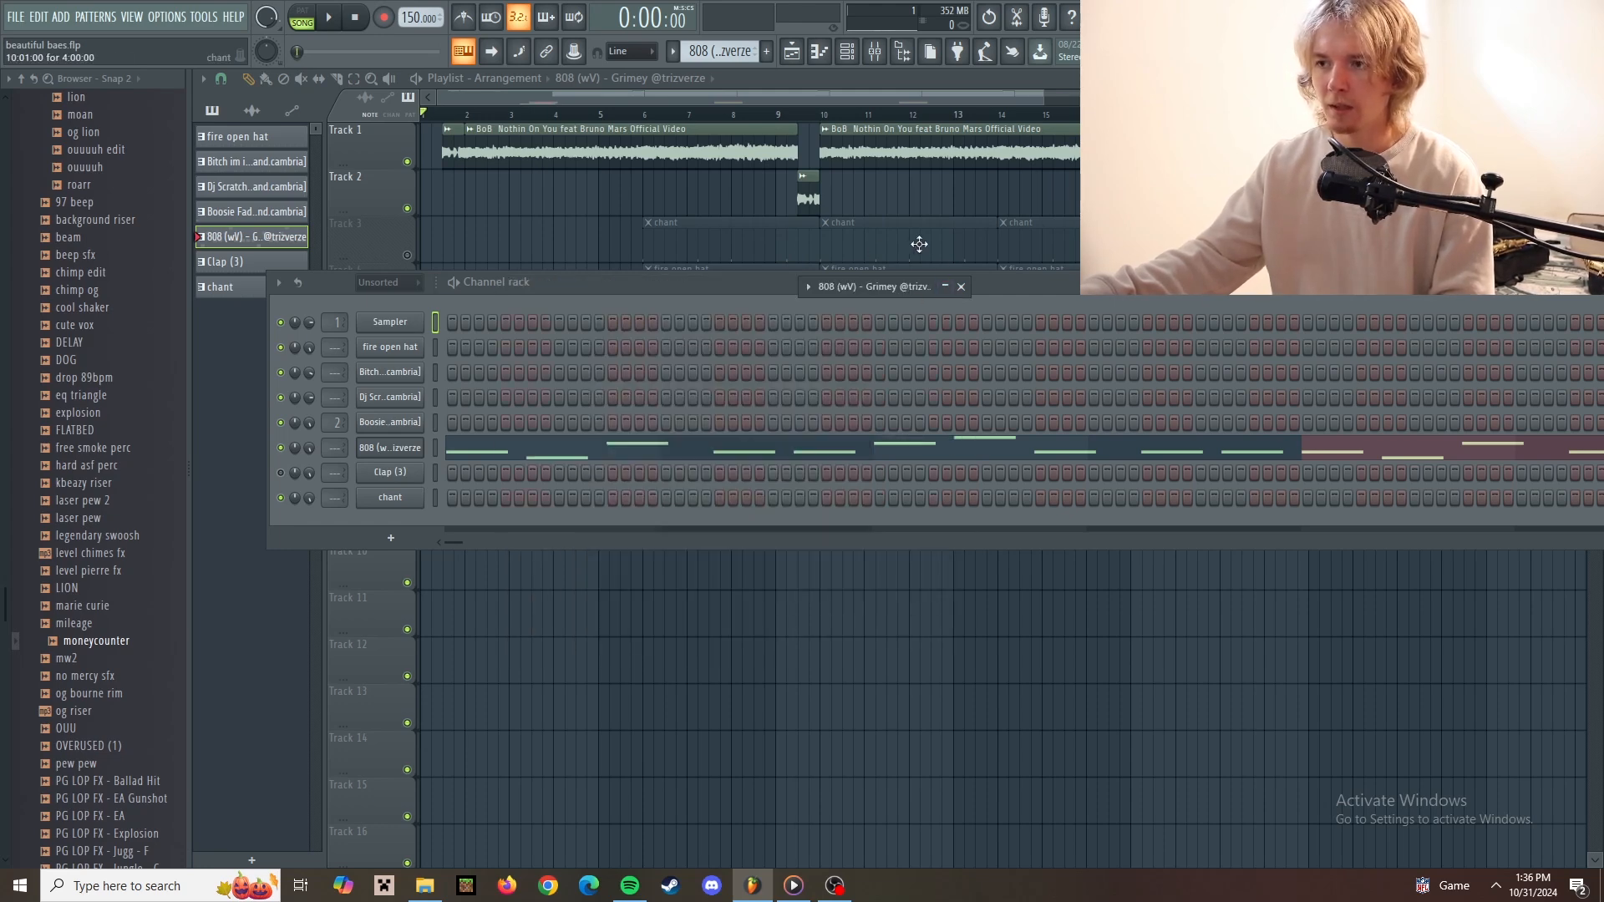
{"action": "left_click", "coordinate": [960, 287]}
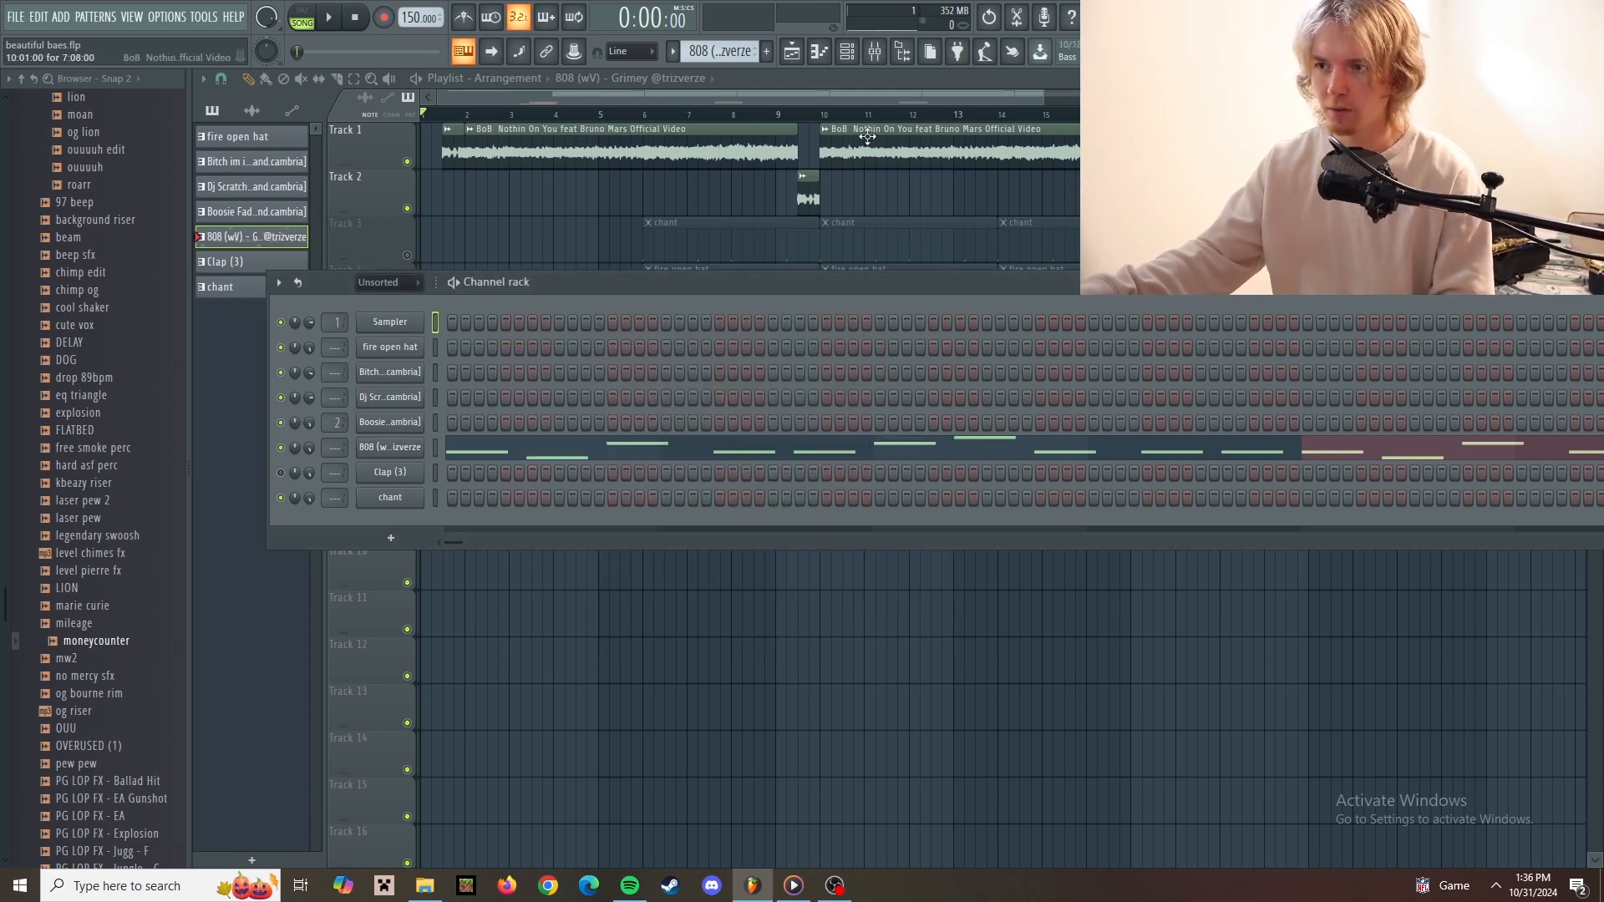
Inspect the Fruity Limiter on the mixer's master track and return to the playlist.
{"action": "left_click", "coordinate": [875, 52]}
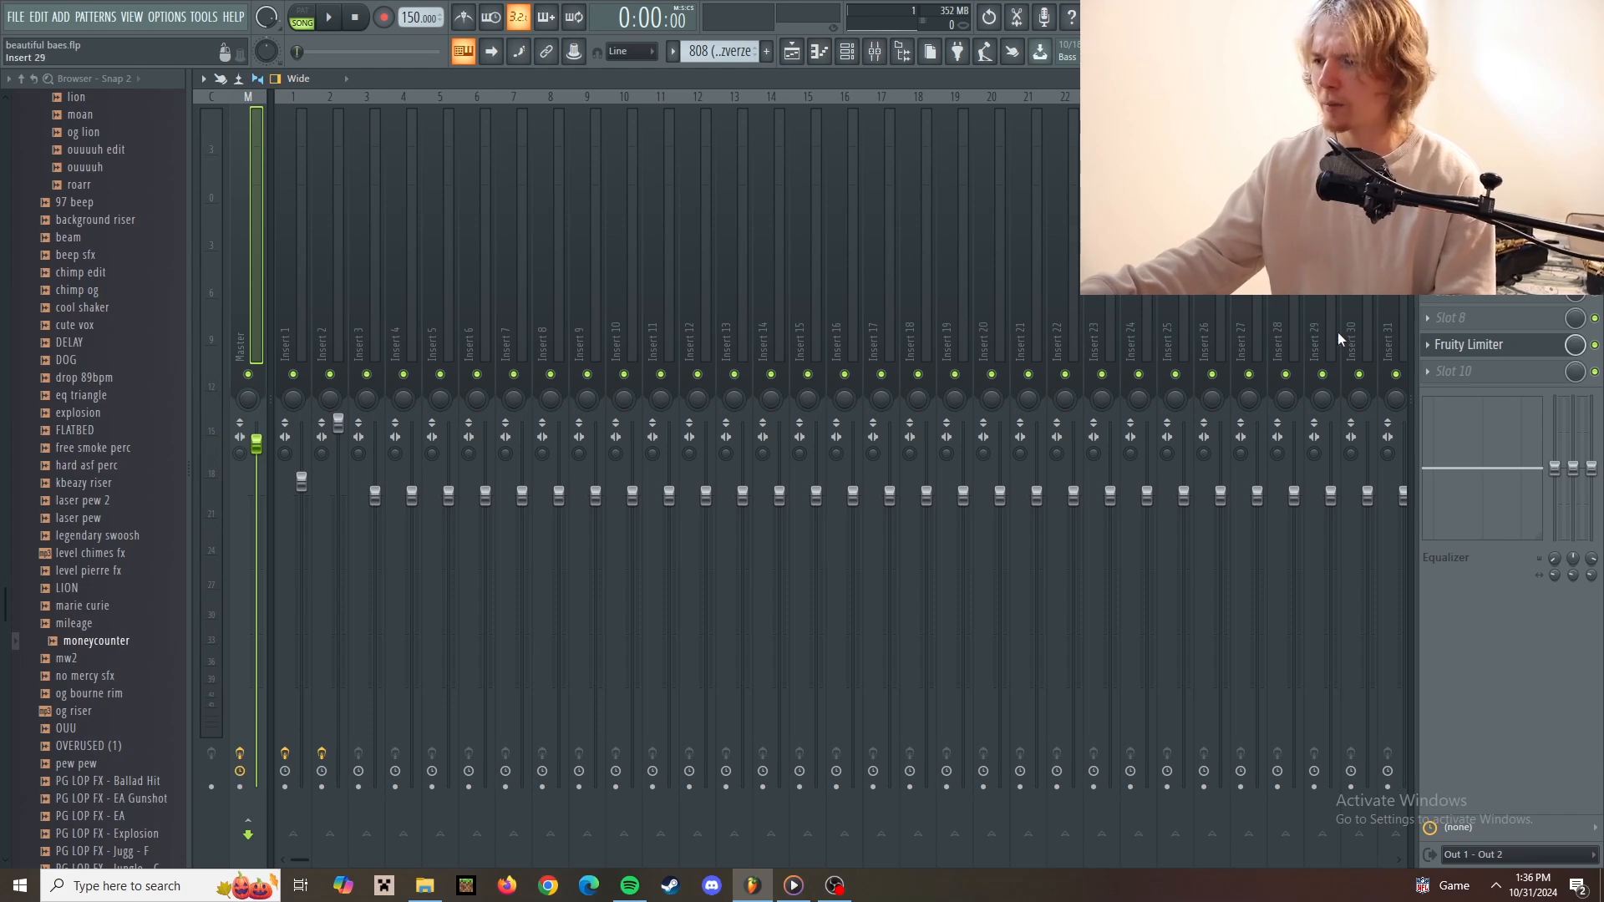
{"action": "left_click", "coordinate": [1531, 355]}
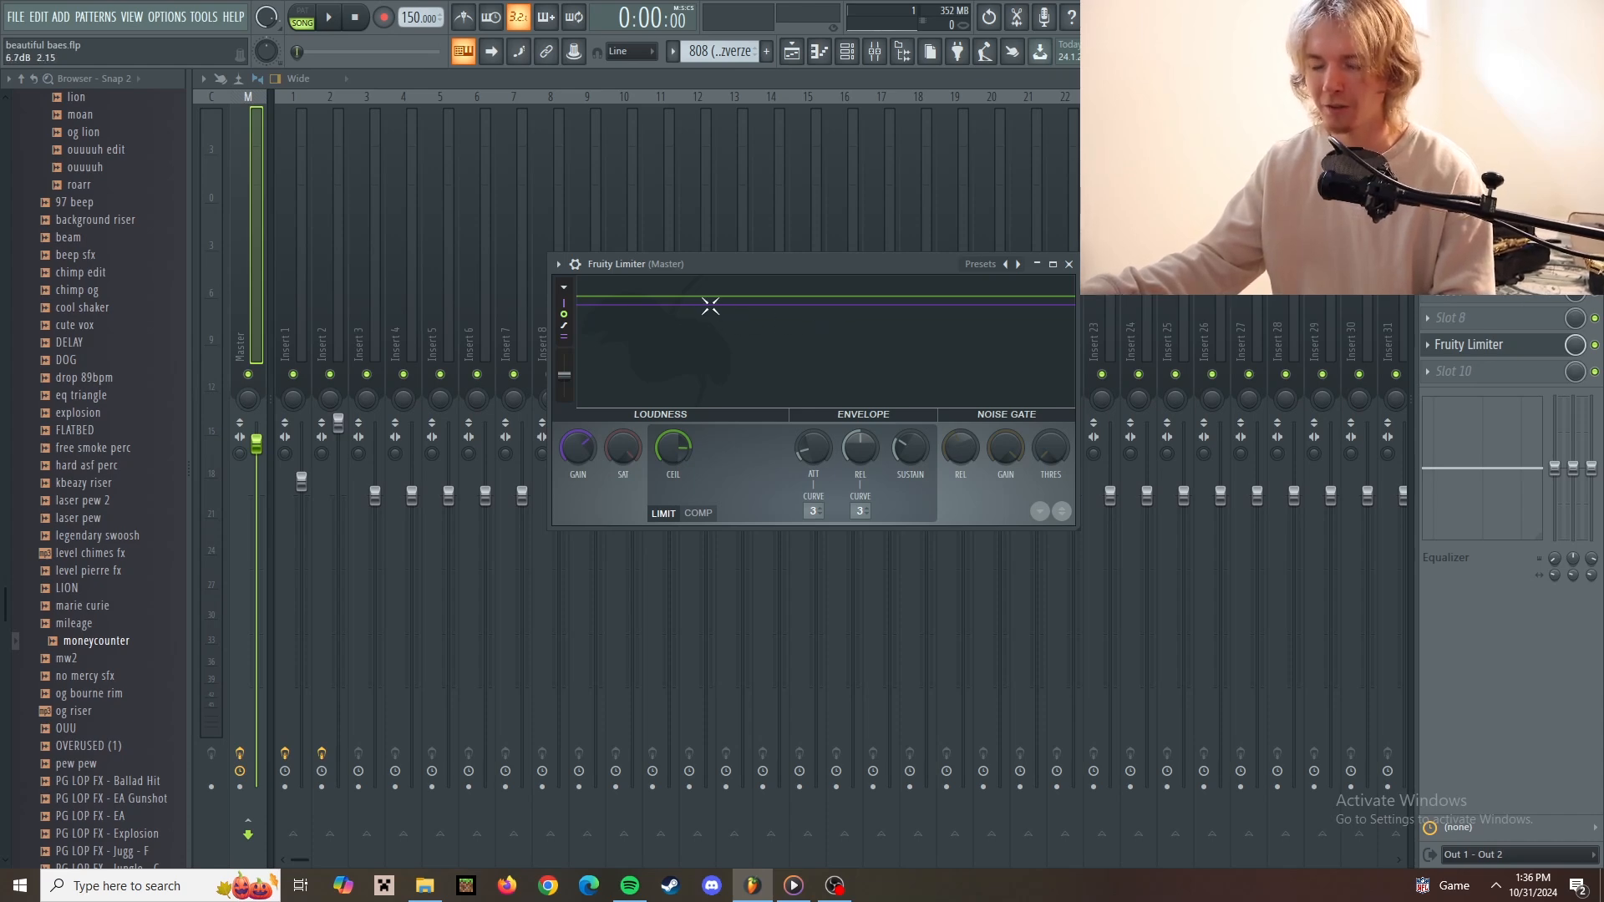
{"action": "key", "text": "F5"}
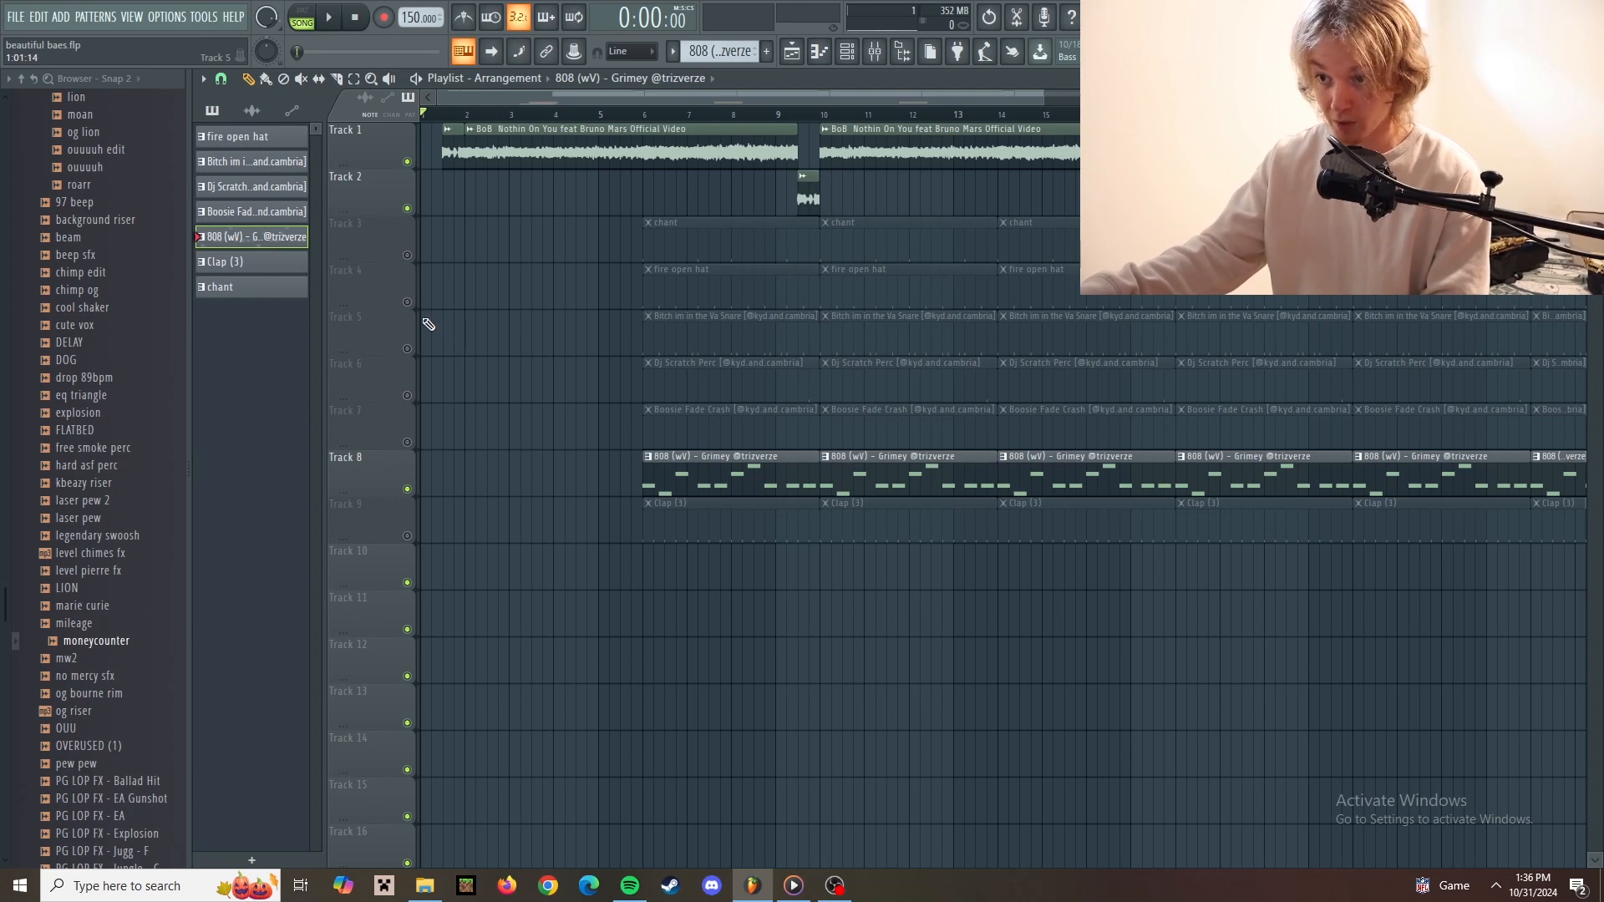
Play the arrangement with the open hat and 808, and unmute the crash on Track 7.
{"action": "scroll", "coordinate": [639, 321], "scroll_direction": "up", "scroll_amount": 4}
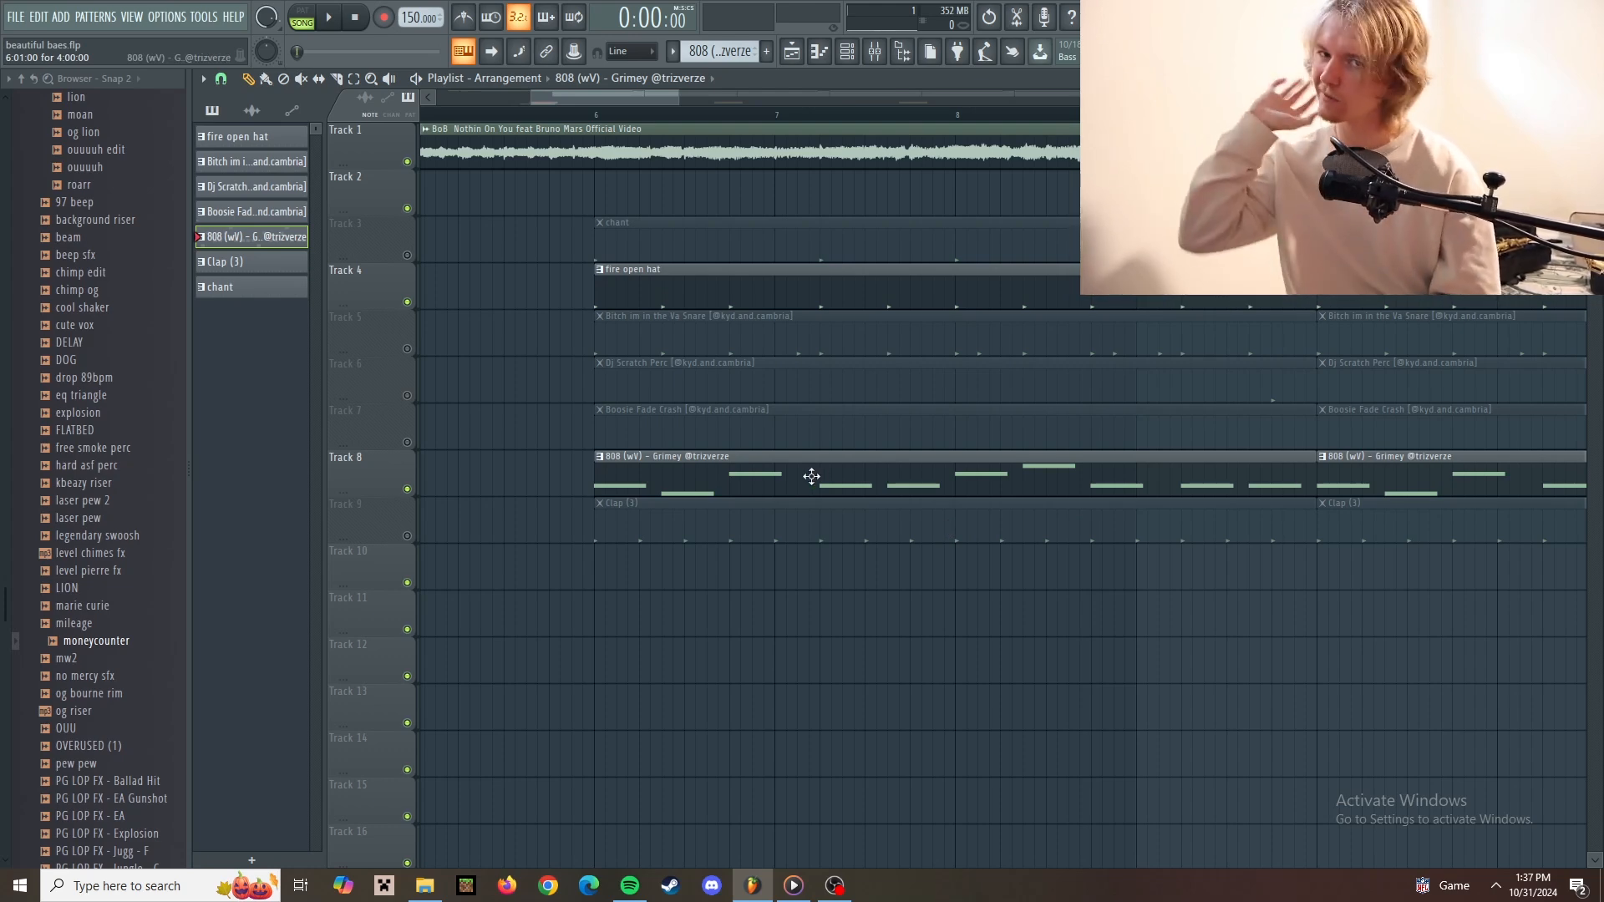
{"action": "scroll", "coordinate": [752, 627], "scroll_direction": "down", "scroll_amount": 3}
{"action": "key", "text": "space"}
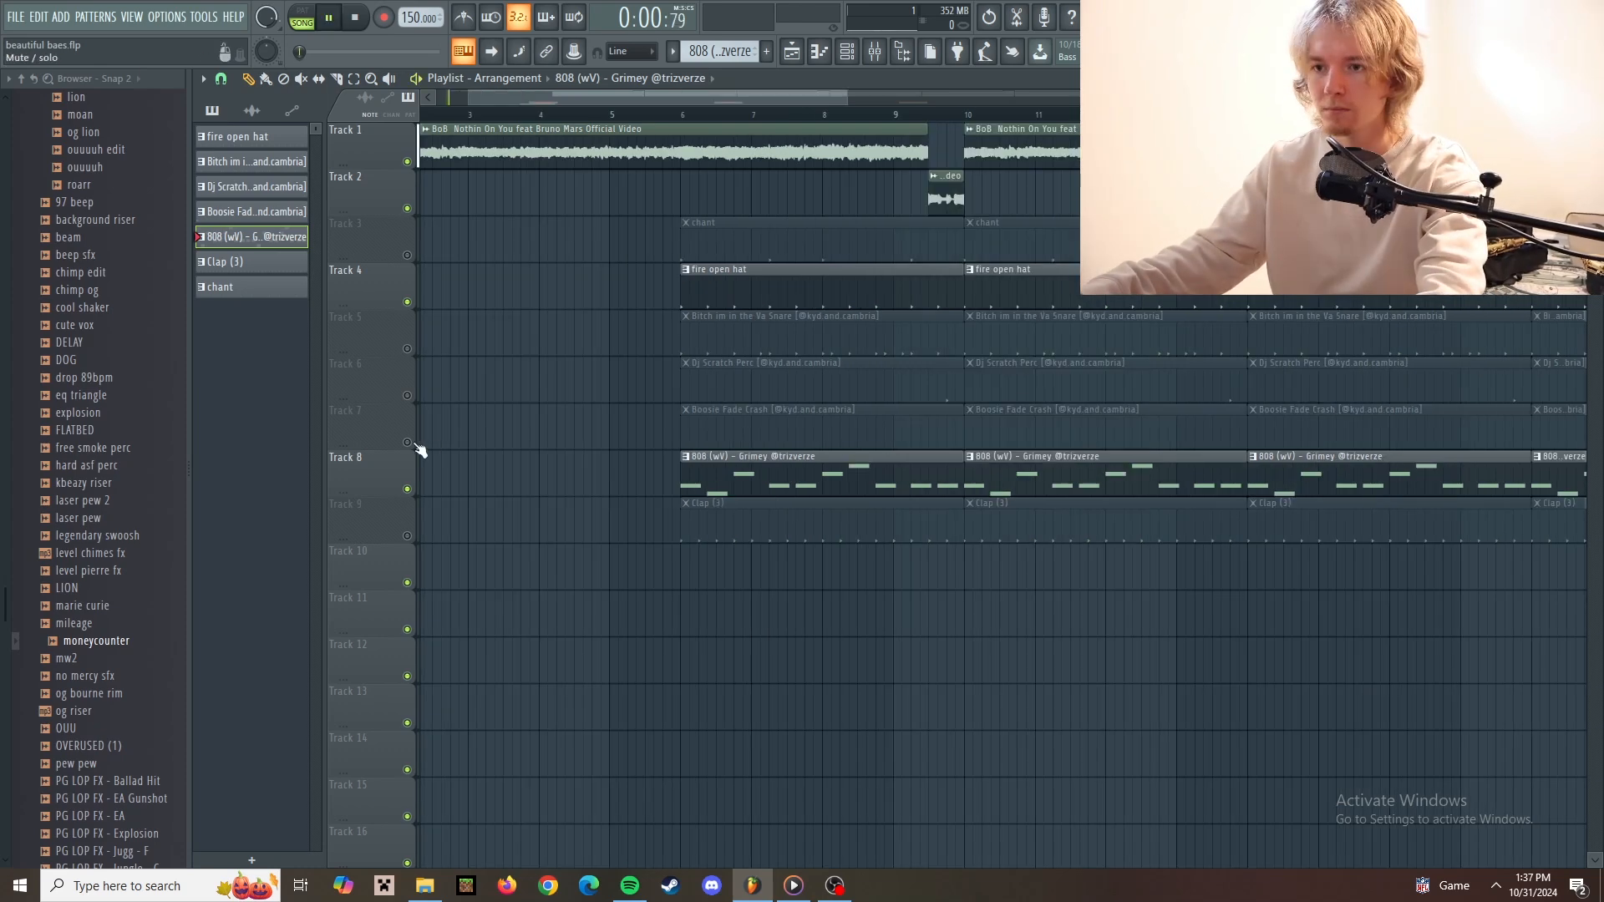
{"action": "left_click", "coordinate": [407, 443]}
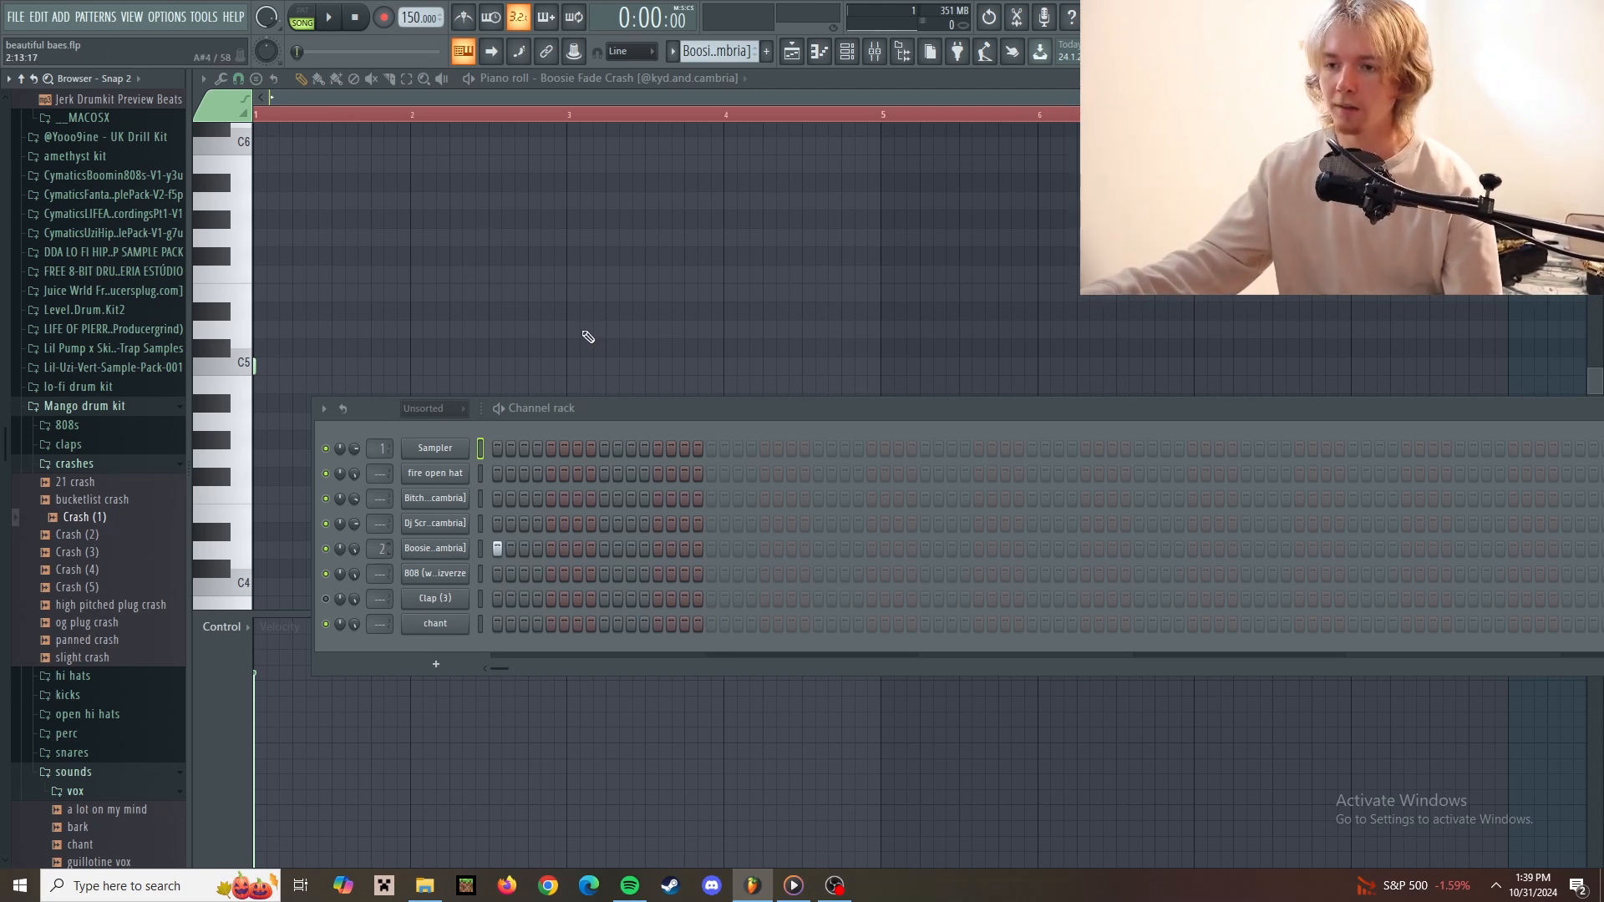
Inspect the Fruity Delay 3 settings on mixer Insert 2.
{"action": "left_click", "coordinate": [876, 52]}
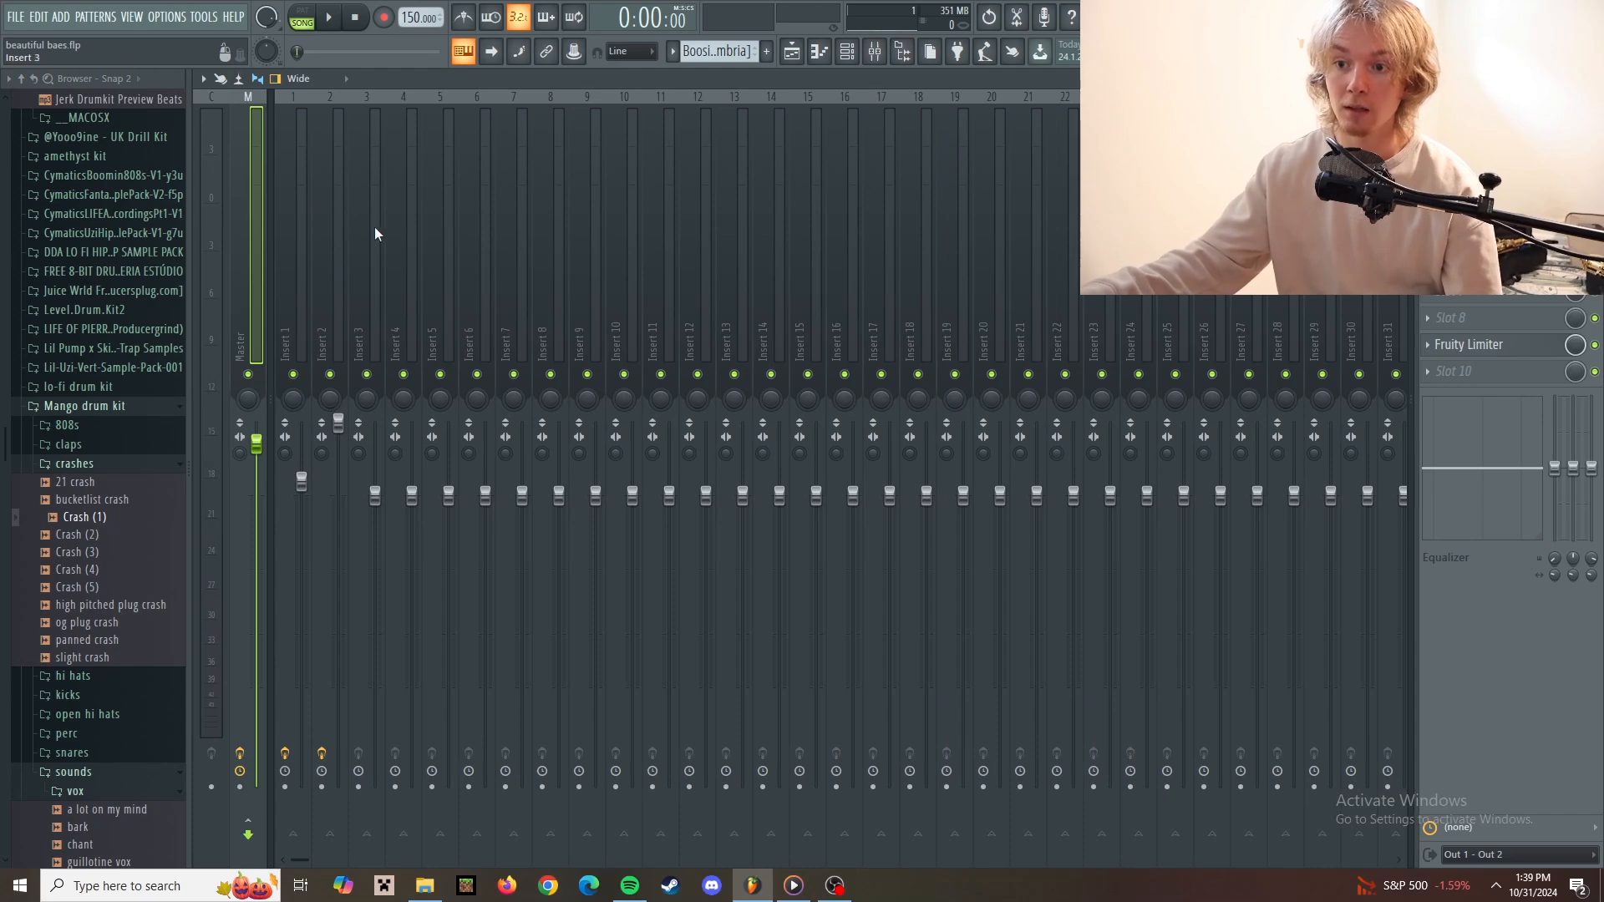
{"action": "left_click", "coordinate": [337, 239]}
{"action": "left_click", "coordinate": [1478, 184]}
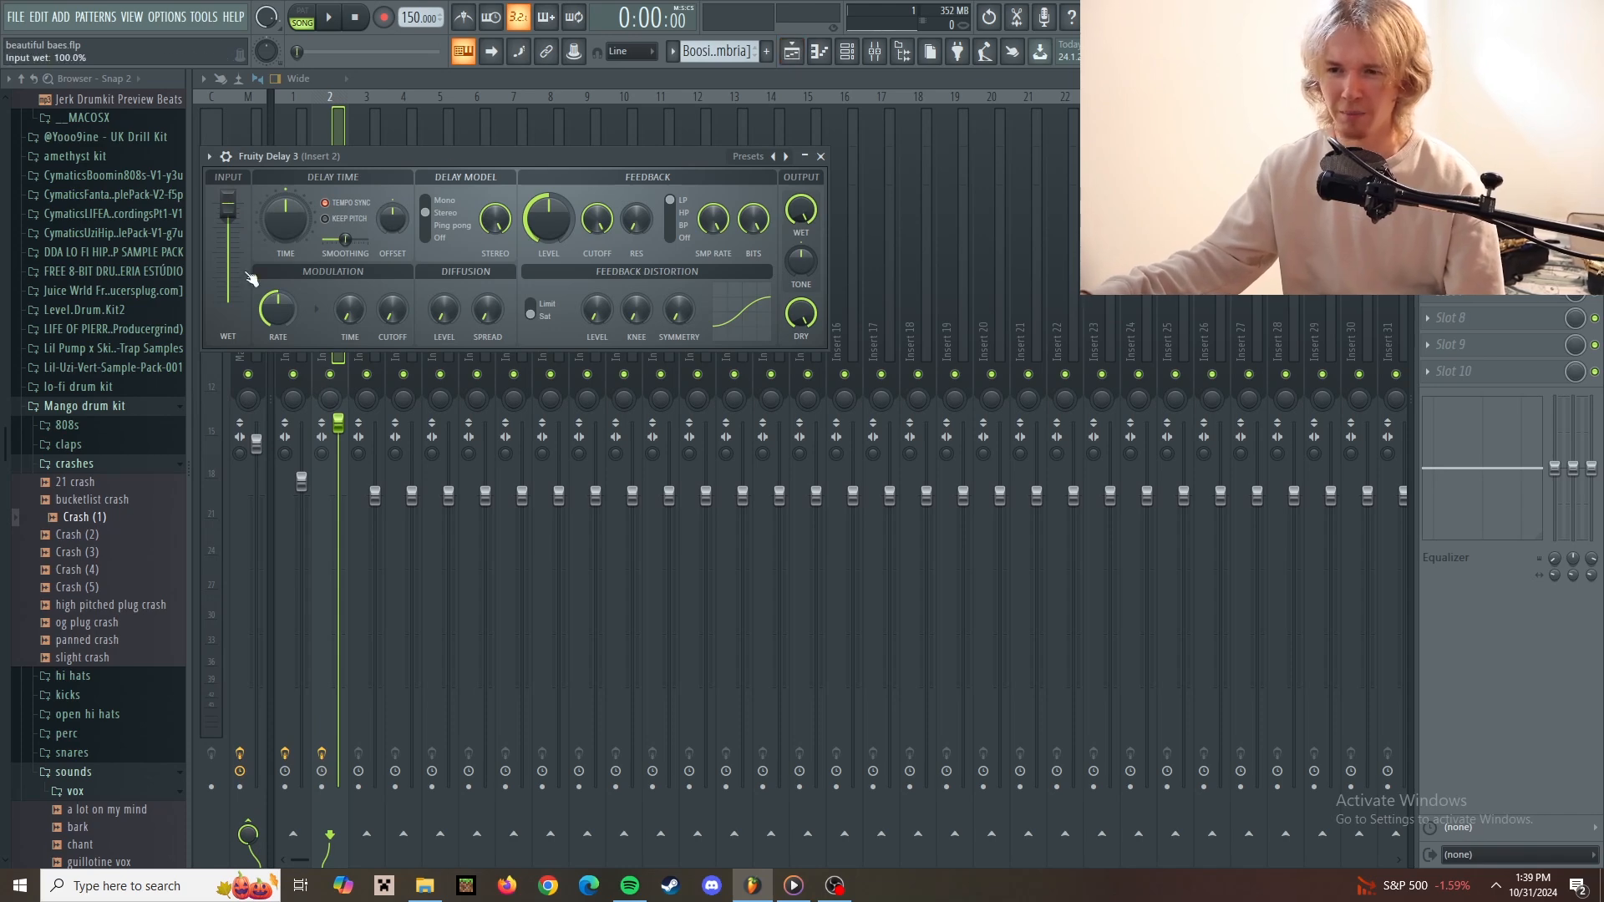
Play the playlist arrangement with the crash, open hat and 808, and stop playback.
{"action": "left_click", "coordinate": [791, 50]}
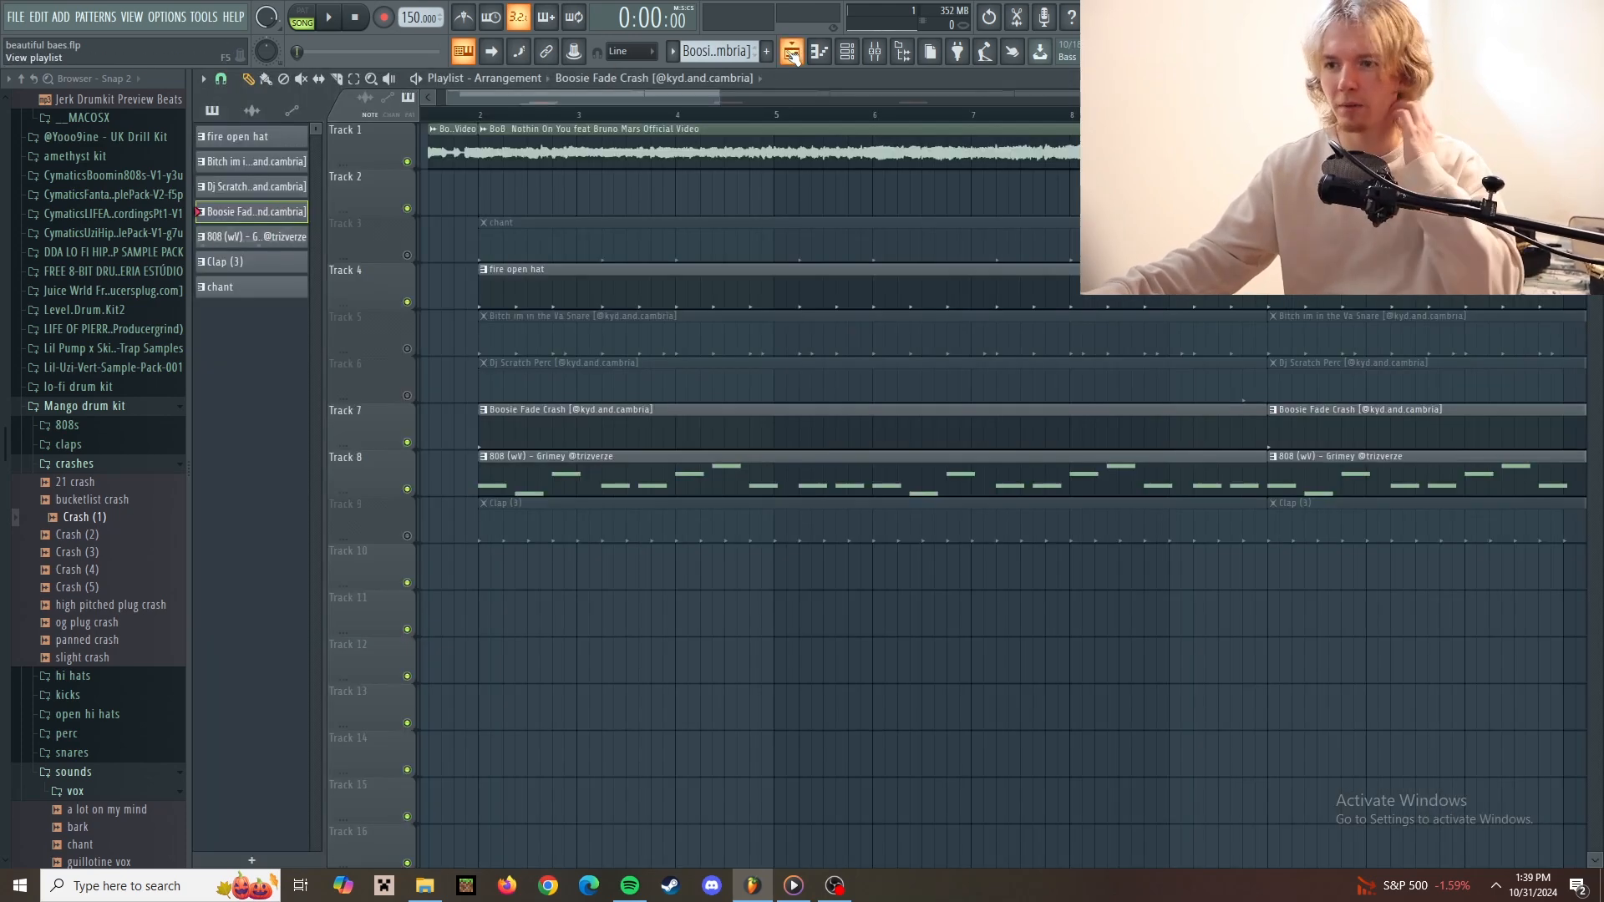
{"action": "left_click", "coordinate": [331, 22]}
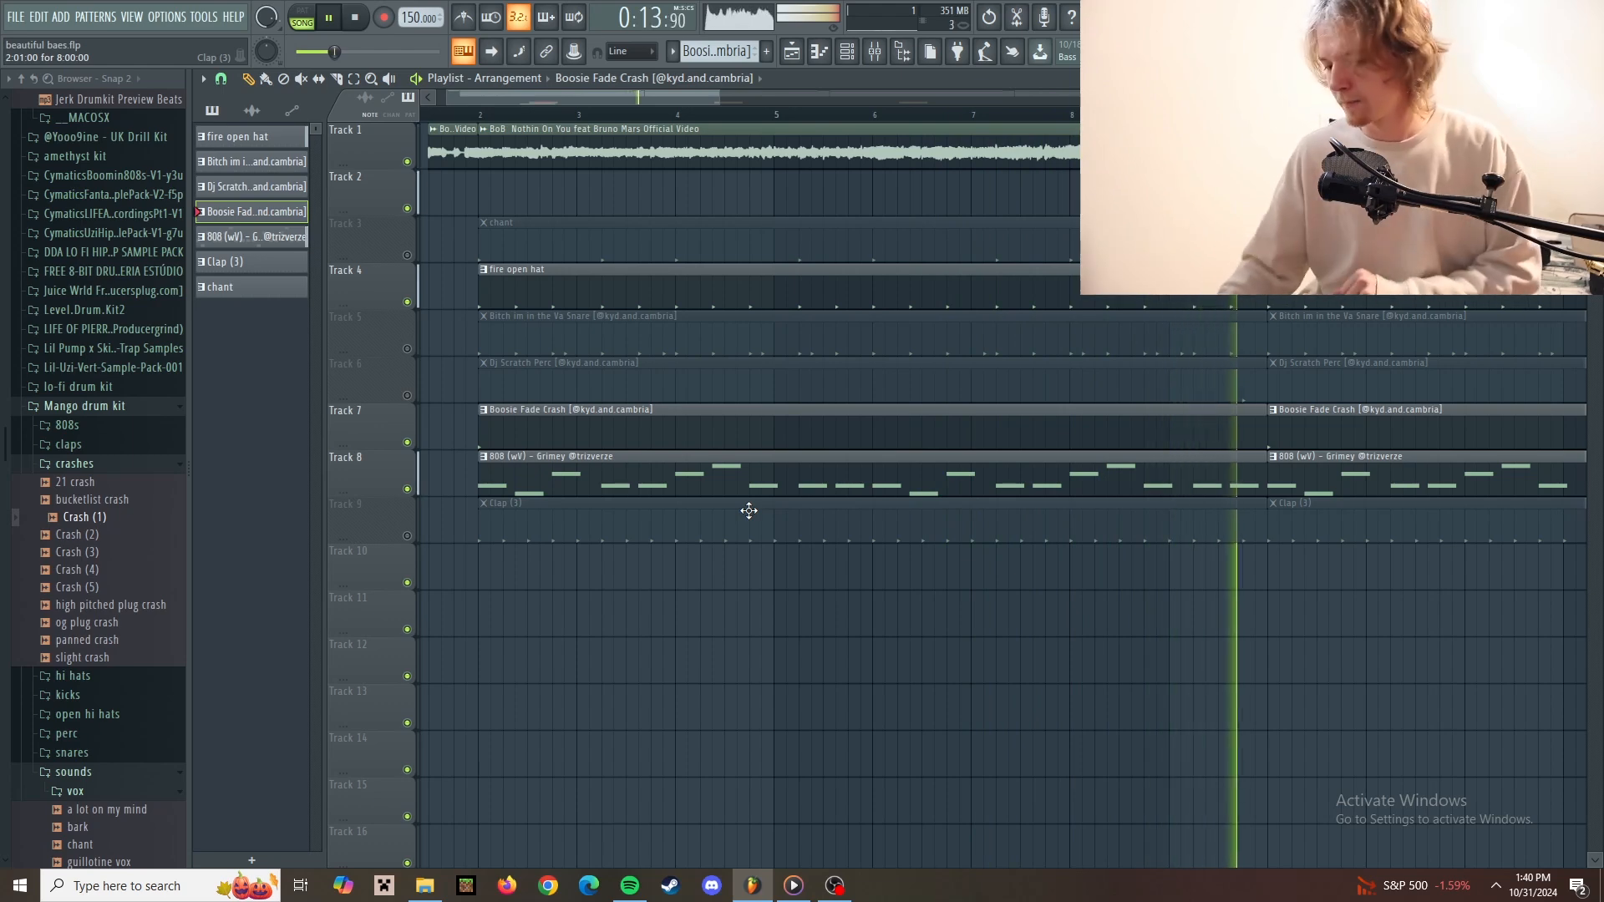
{"action": "key", "text": "space"}
Unmute the snare on Track 5 and play its piano roll pattern alone in pattern mode.
{"action": "left_click", "coordinate": [407, 349]}
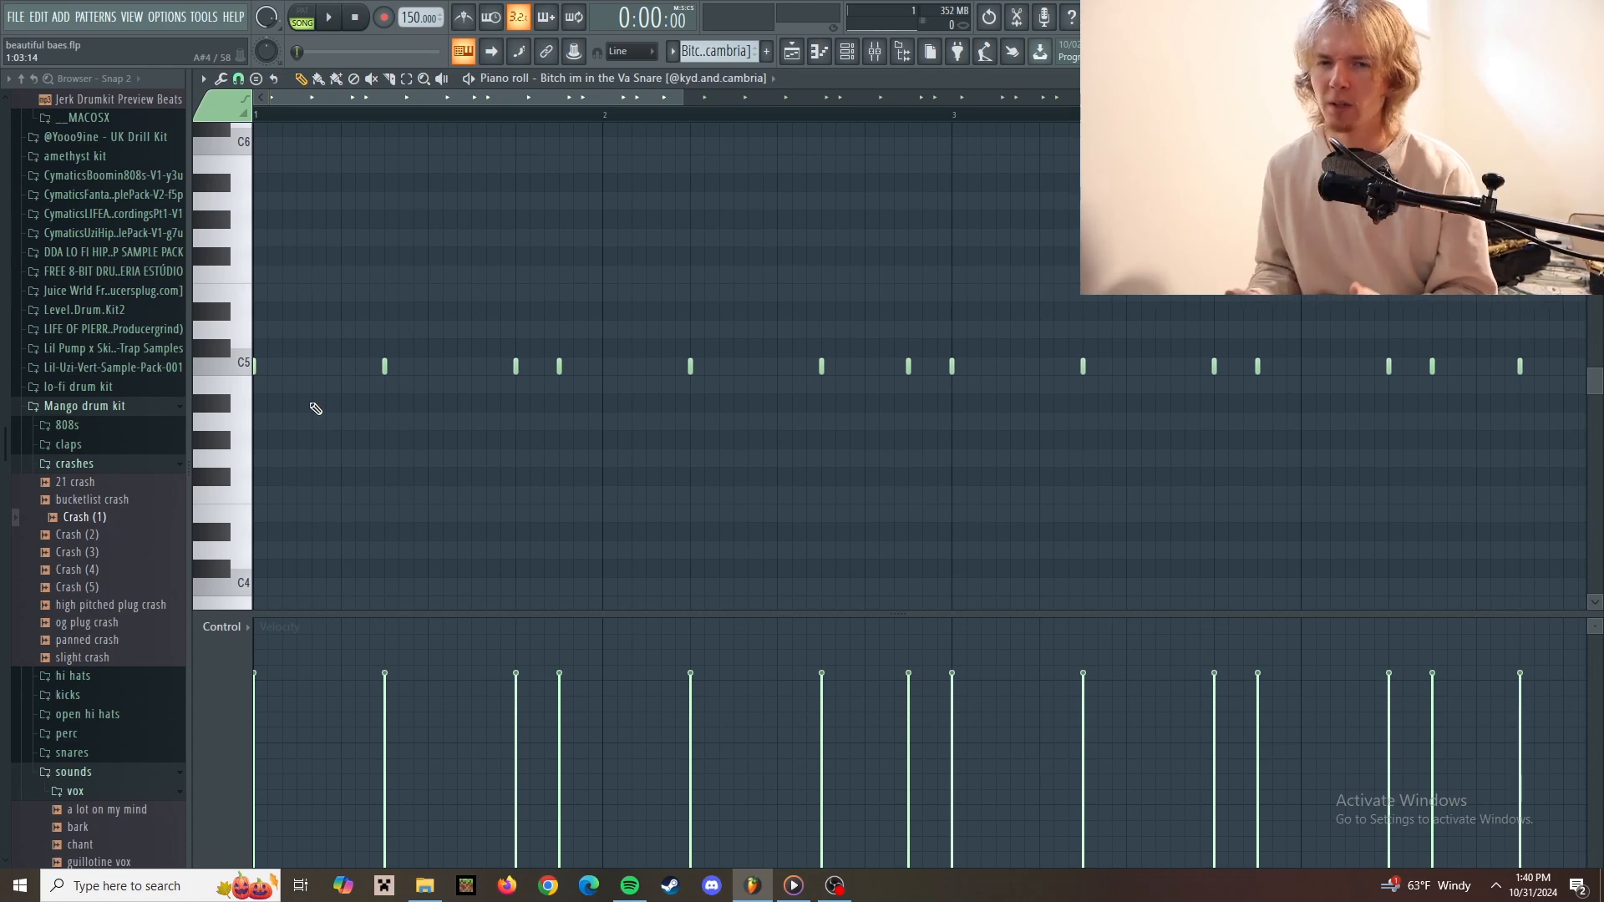
{"action": "scroll", "coordinate": [566, 412], "scroll_direction": "up", "scroll_amount": 5}
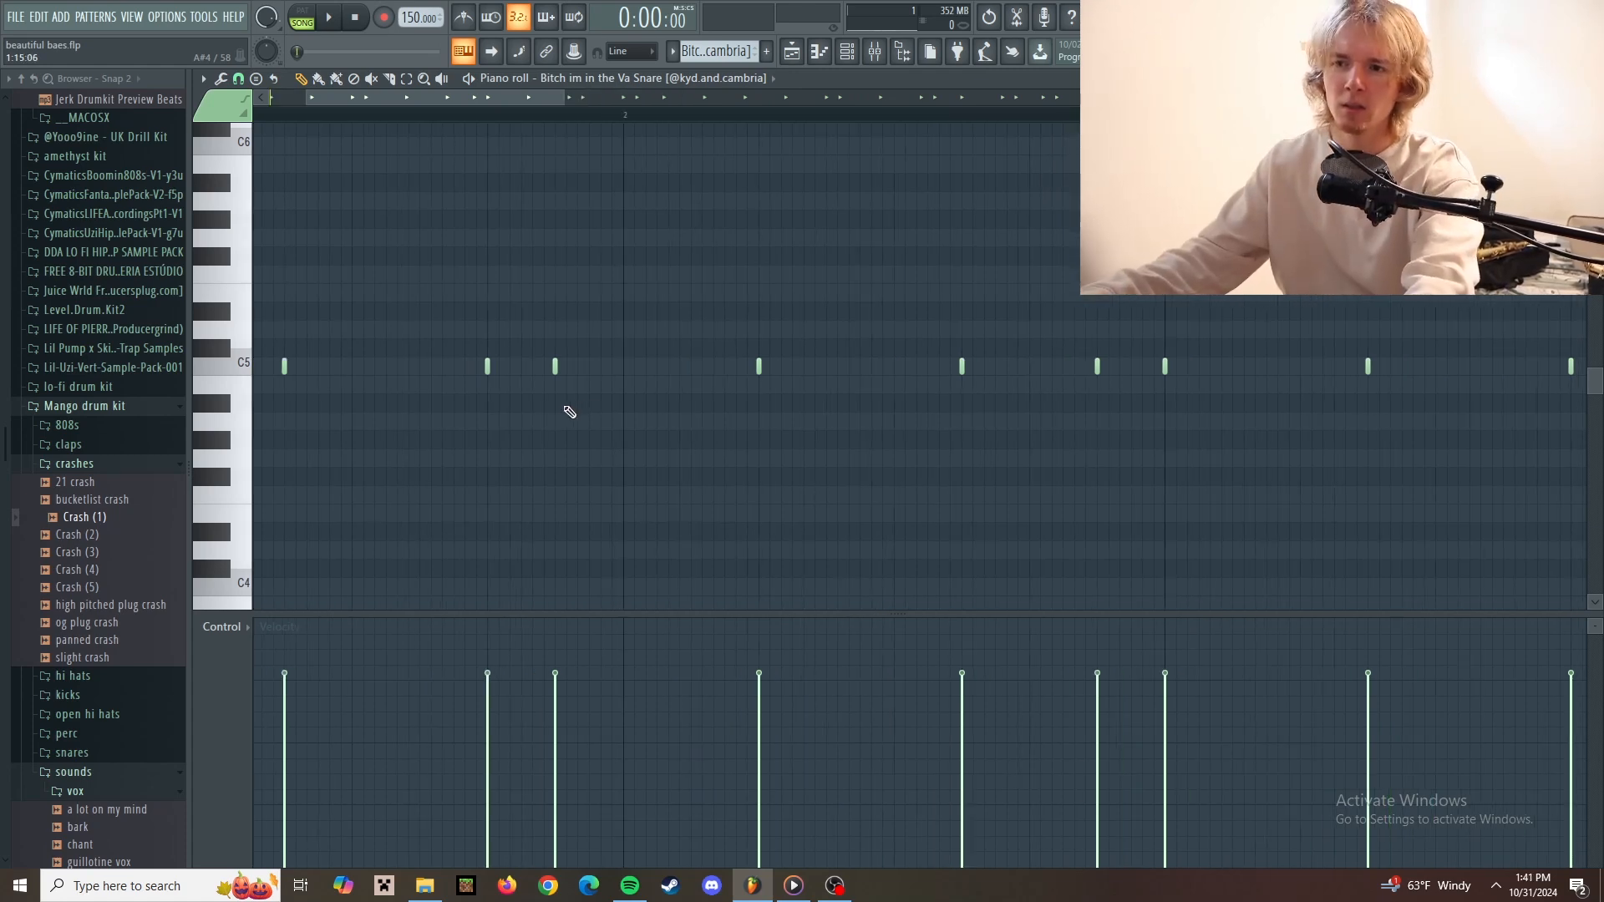
{"action": "scroll", "coordinate": [627, 365], "scroll_direction": "down", "scroll_amount": 5}
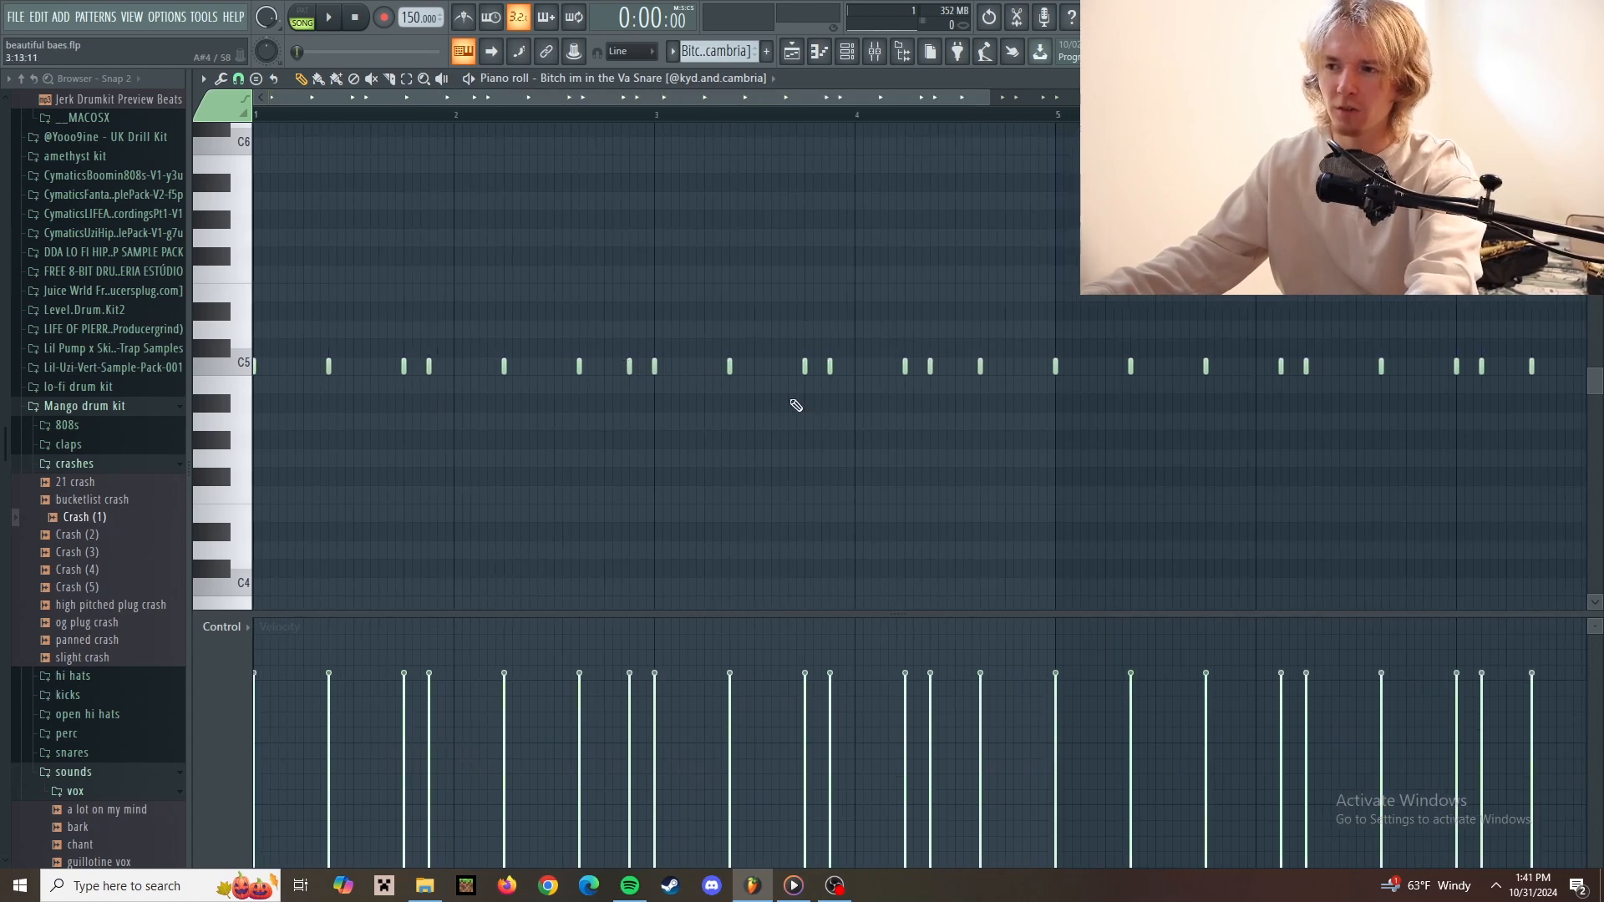
{"action": "scroll", "coordinate": [868, 438], "scroll_direction": "down", "scroll_amount": 1}
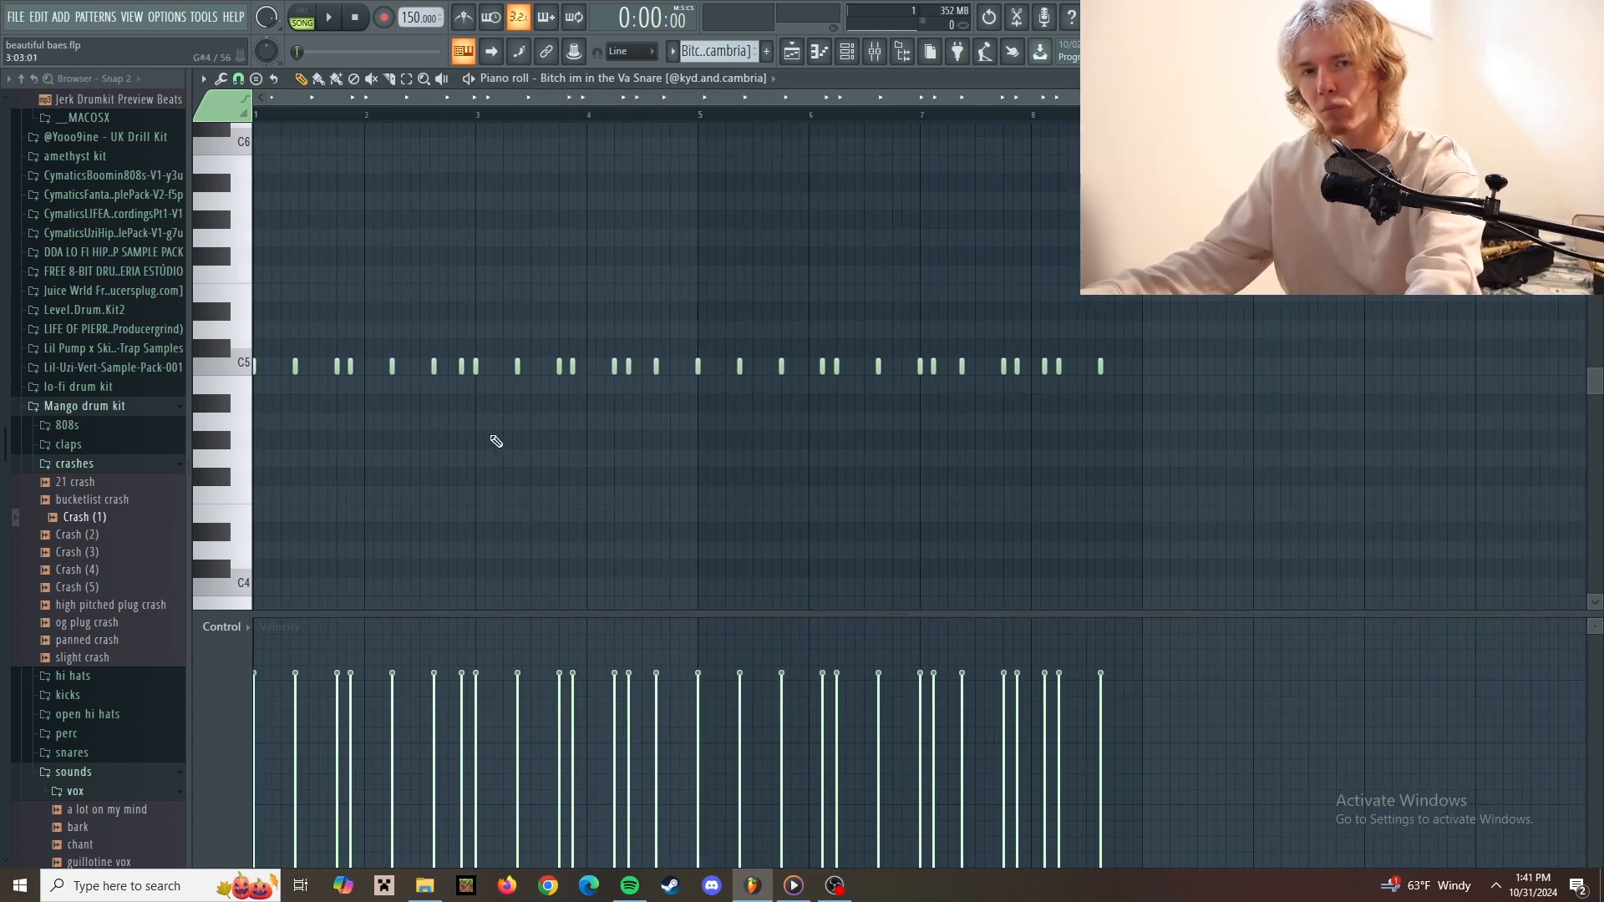
{"action": "key", "text": "l"}
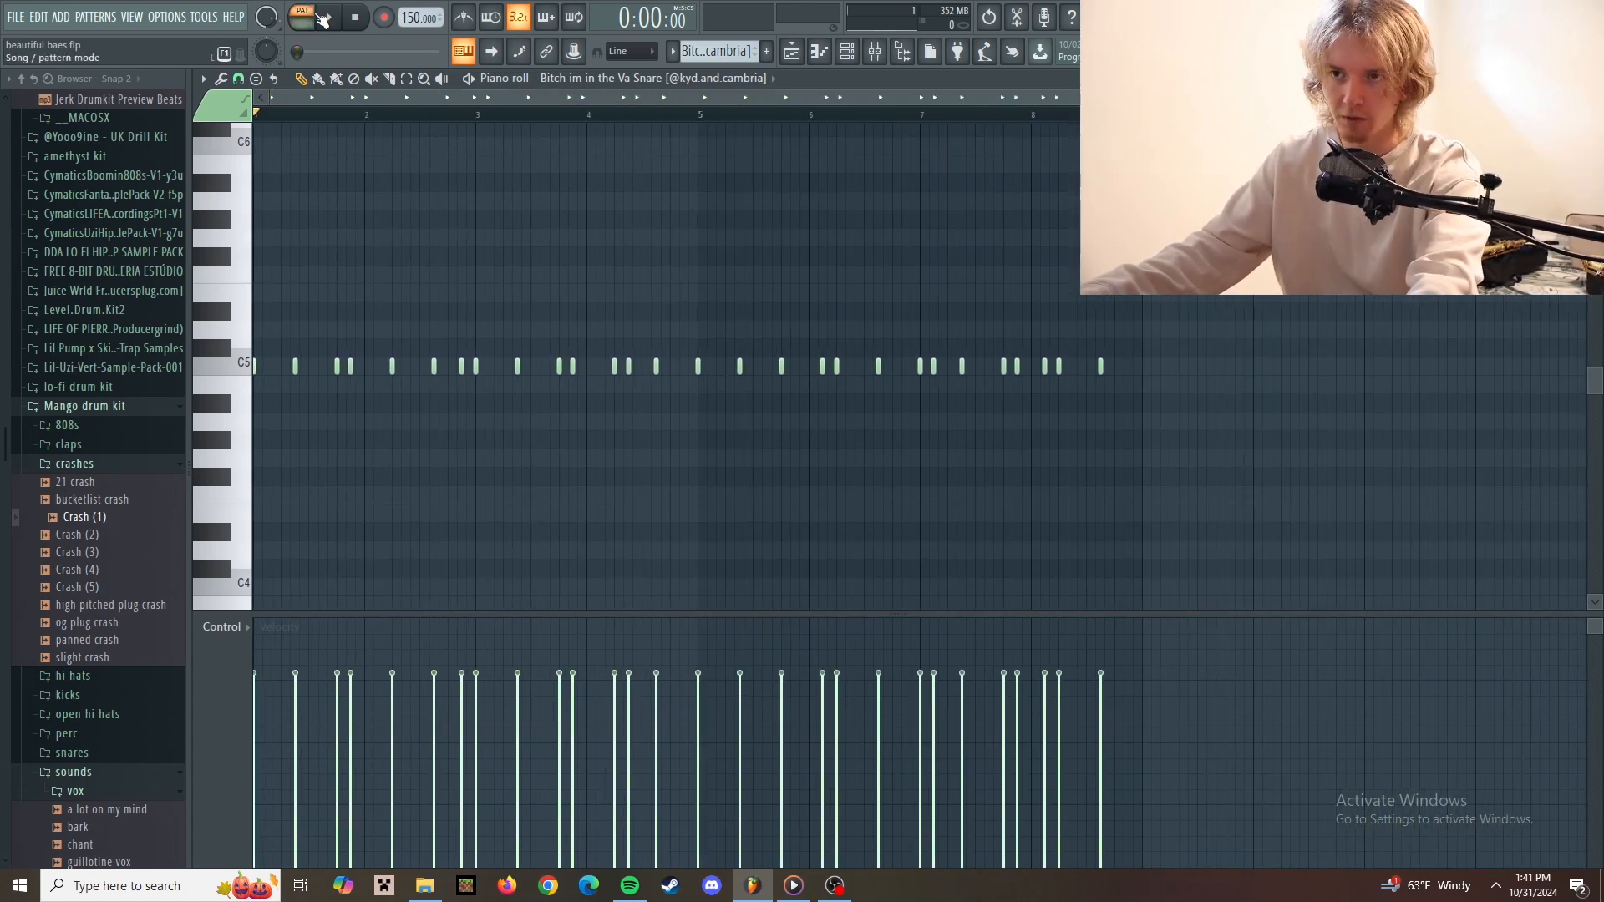
{"action": "key", "text": "space"}
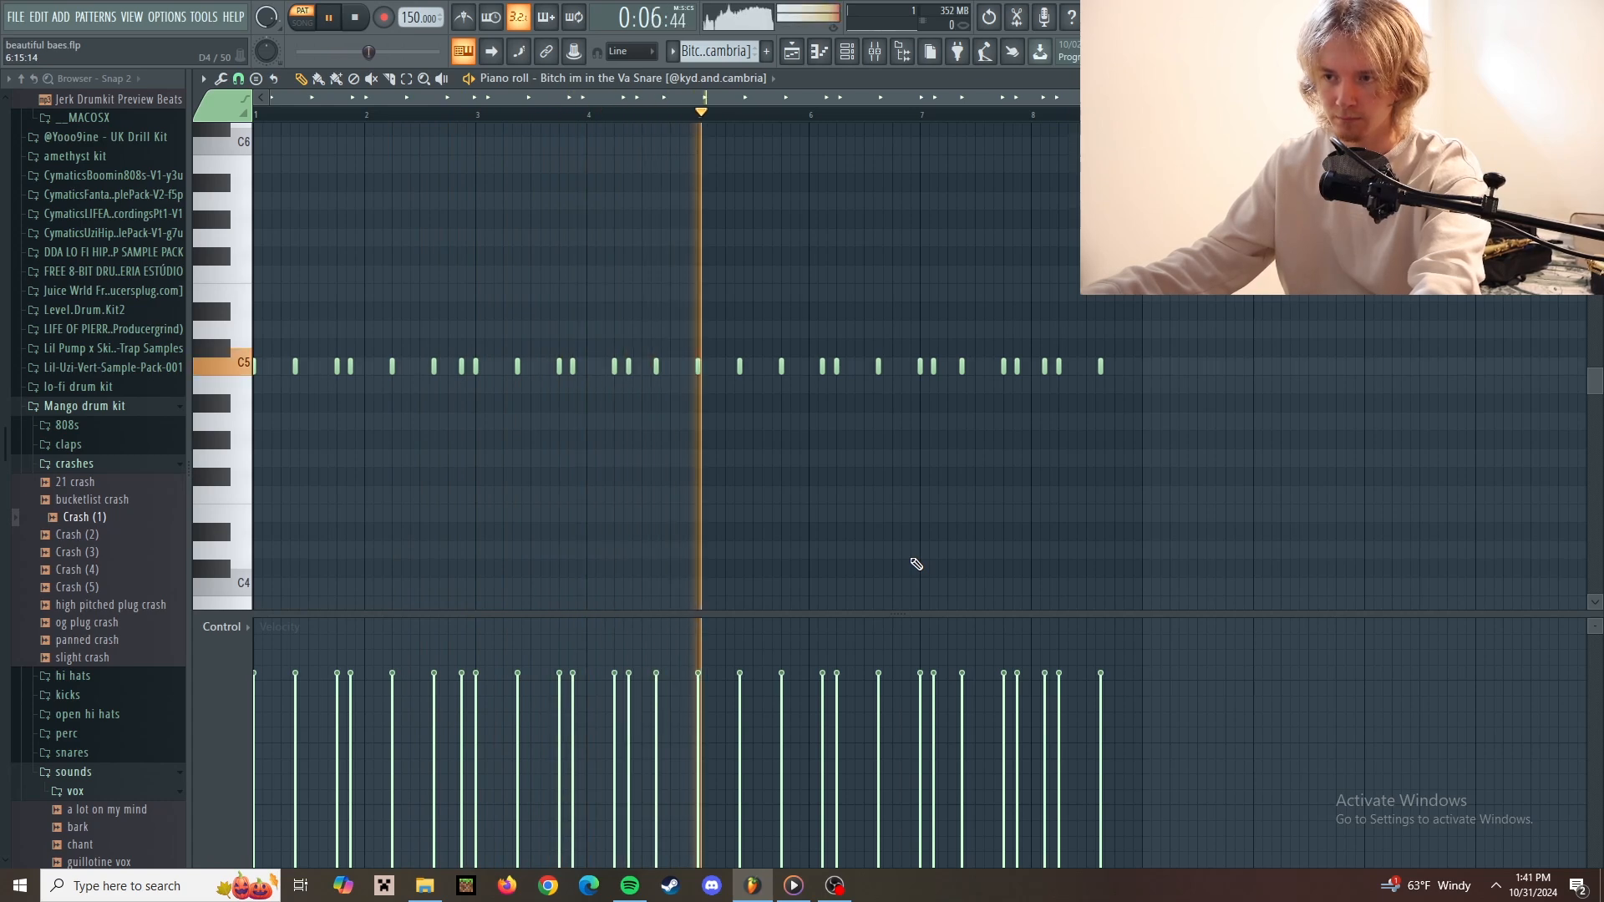
Return to the playlist, unmute Tracks 1 to 8, and play the sample, drums and 808 together.
{"action": "key", "text": "F6"}
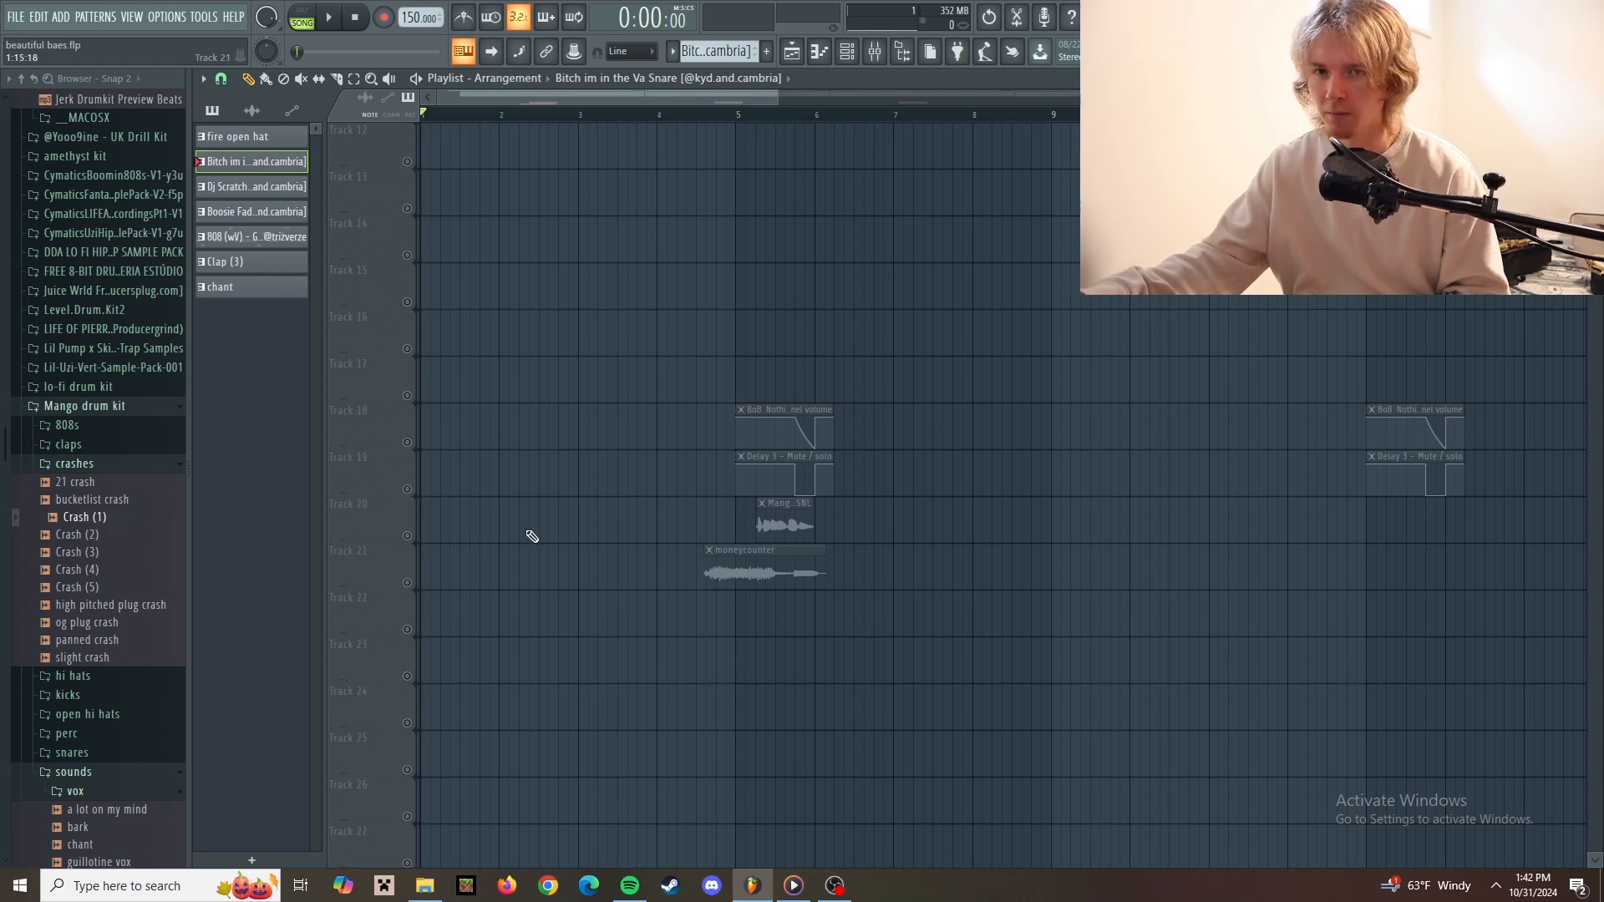
{"action": "scroll", "coordinate": [1028, 465], "scroll_direction": "up", "scroll_amount": 5}
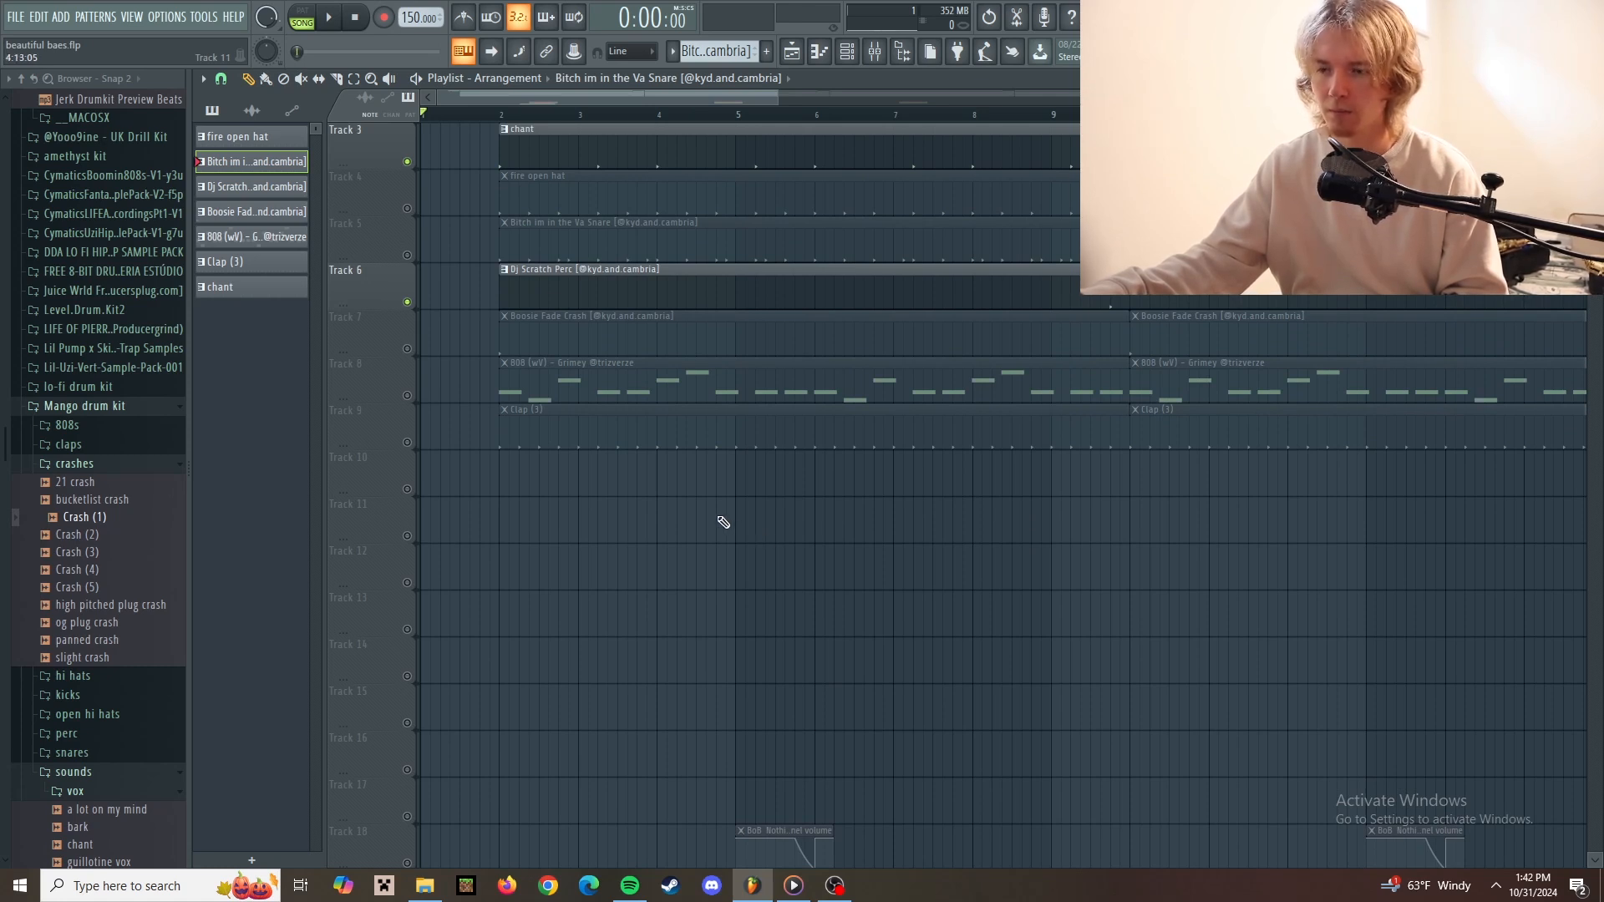
{"action": "scroll", "coordinate": [713, 517], "scroll_direction": "up", "scroll_amount": 2}
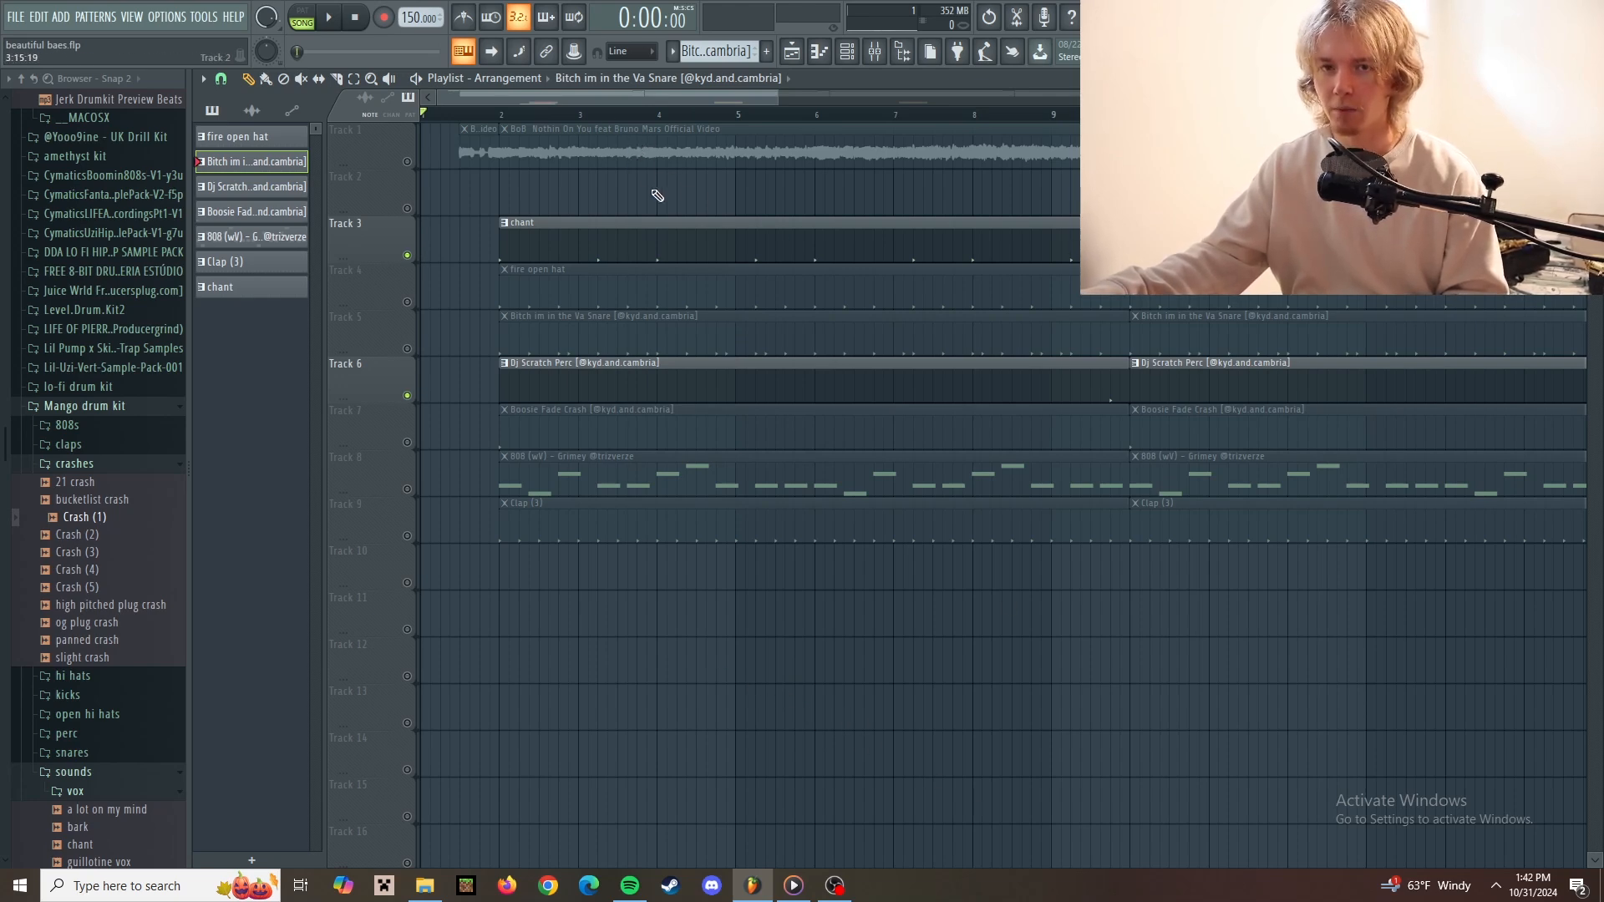
{"action": "scroll", "coordinate": [841, 490], "scroll_direction": "up", "scroll_amount": 8}
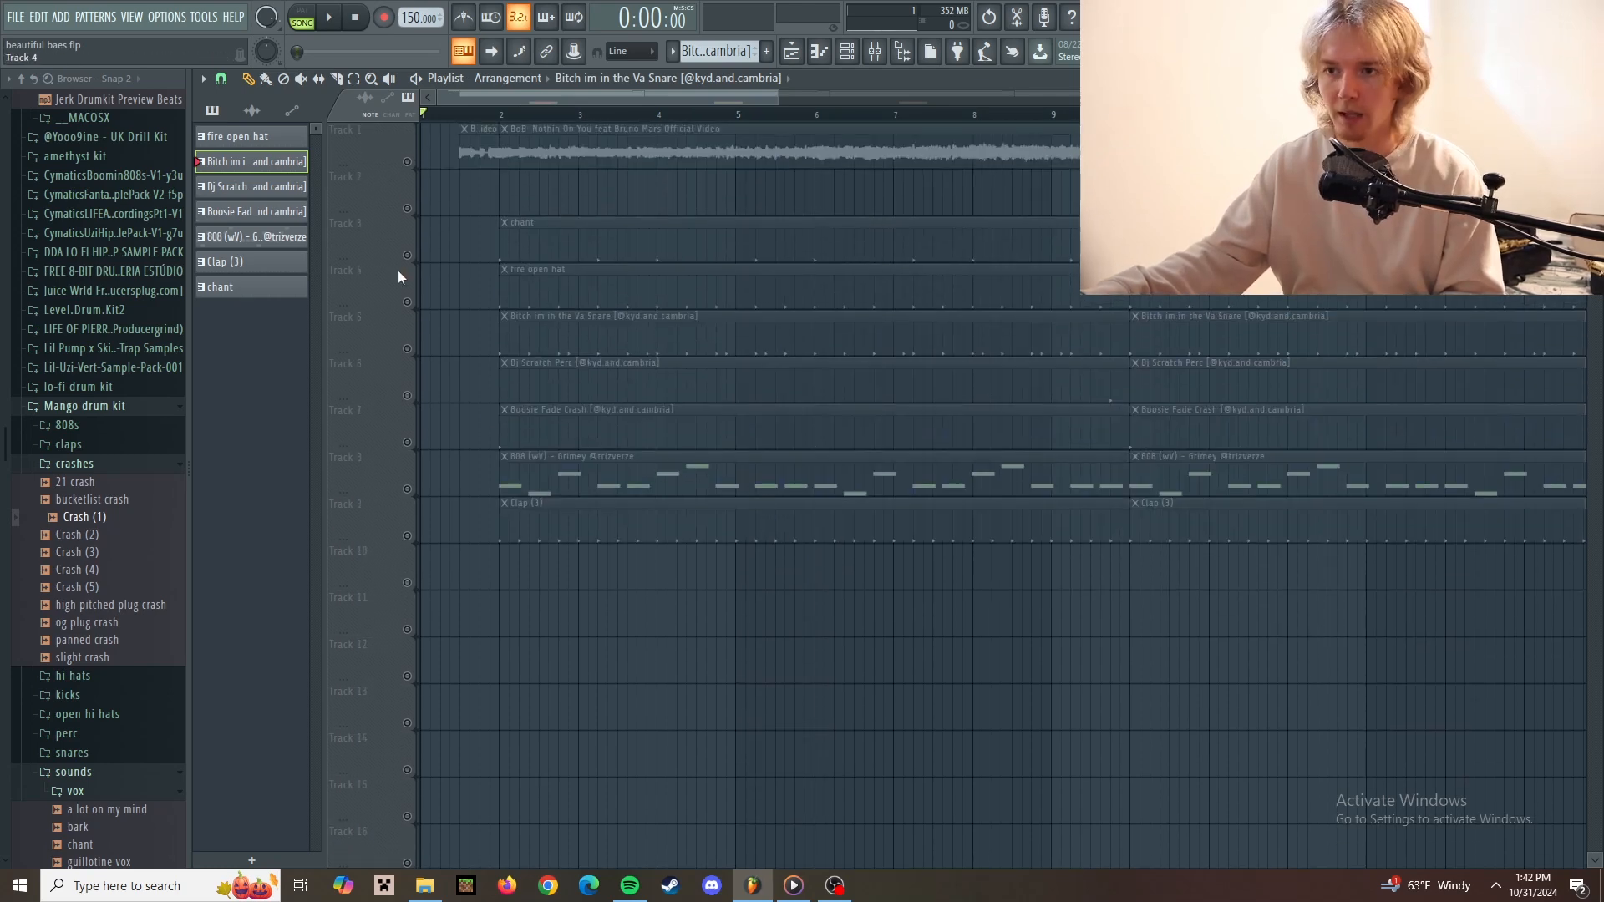
{"action": "left_click_drag", "start_coordinate": [409, 163], "coordinate": [408, 491]}
{"action": "key", "text": "space"}
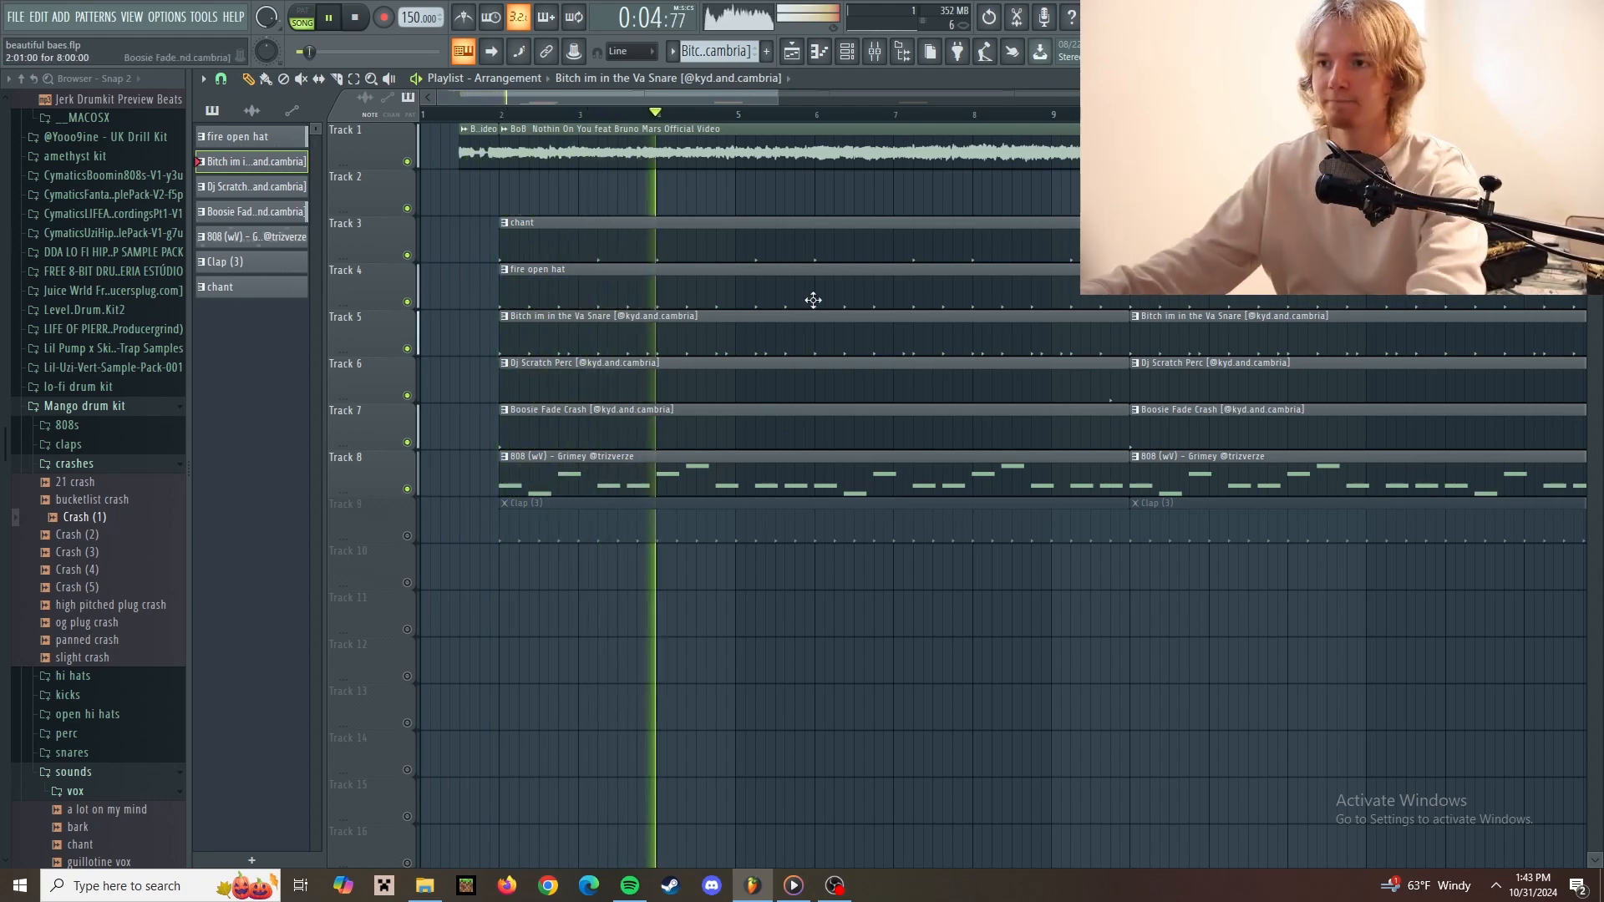
Inspect the sample's channel volume automation on Track 18 and the Delay 3 mute automation on Track 19.
{"action": "scroll", "coordinate": [743, 233], "scroll_direction": "up", "scroll_amount": 2}
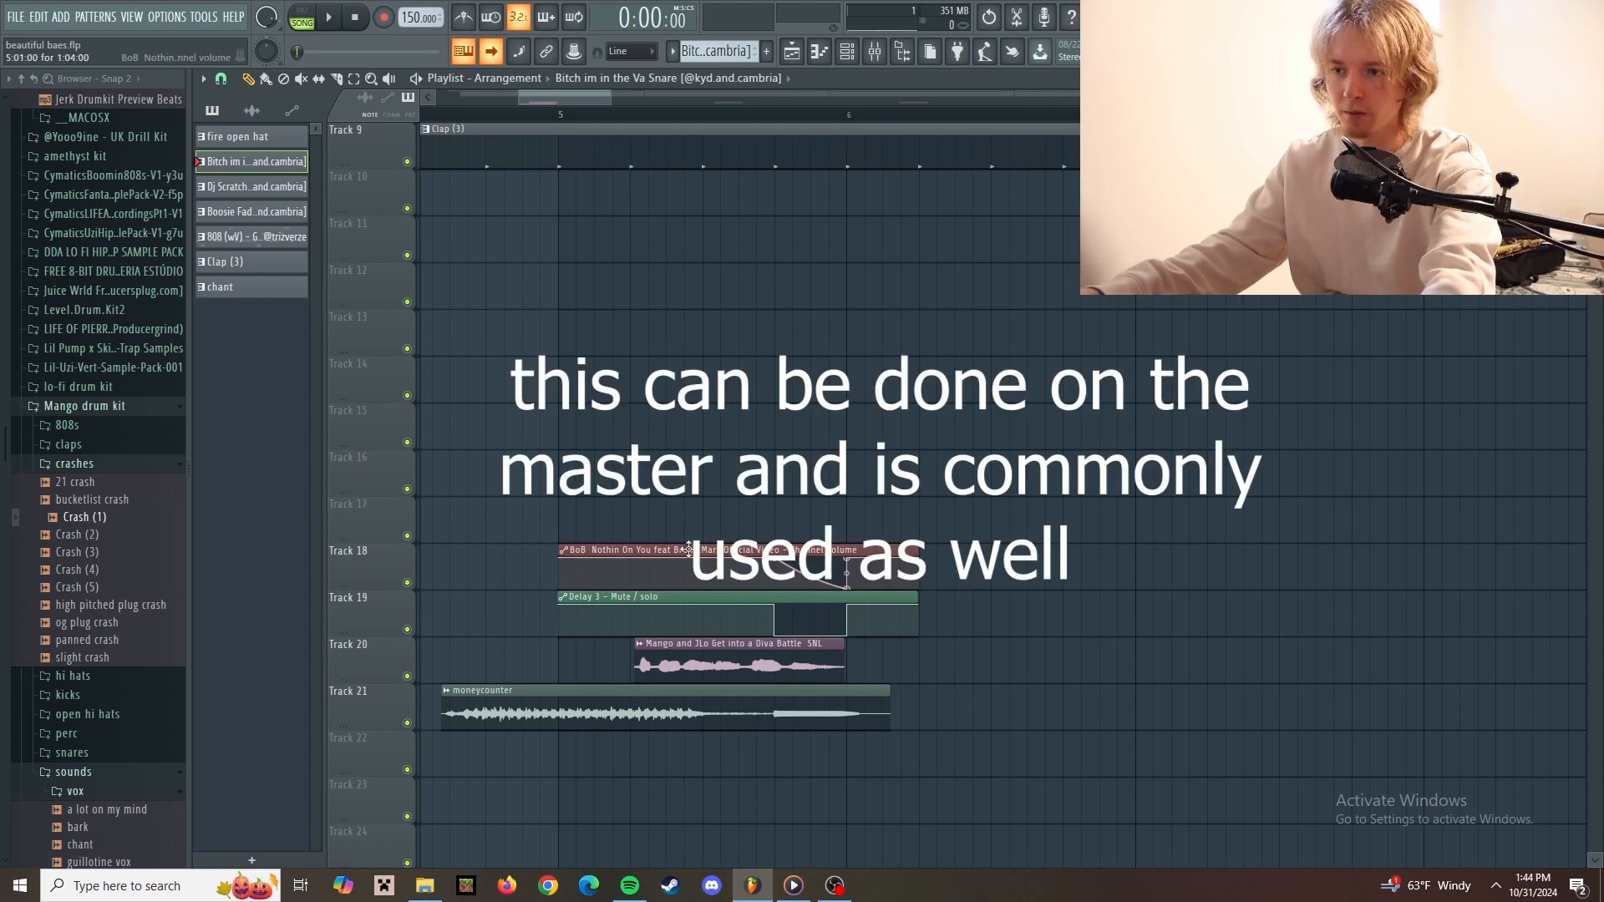
{"action": "scroll", "coordinate": [710, 526], "scroll_direction": "up", "scroll_amount": 2}
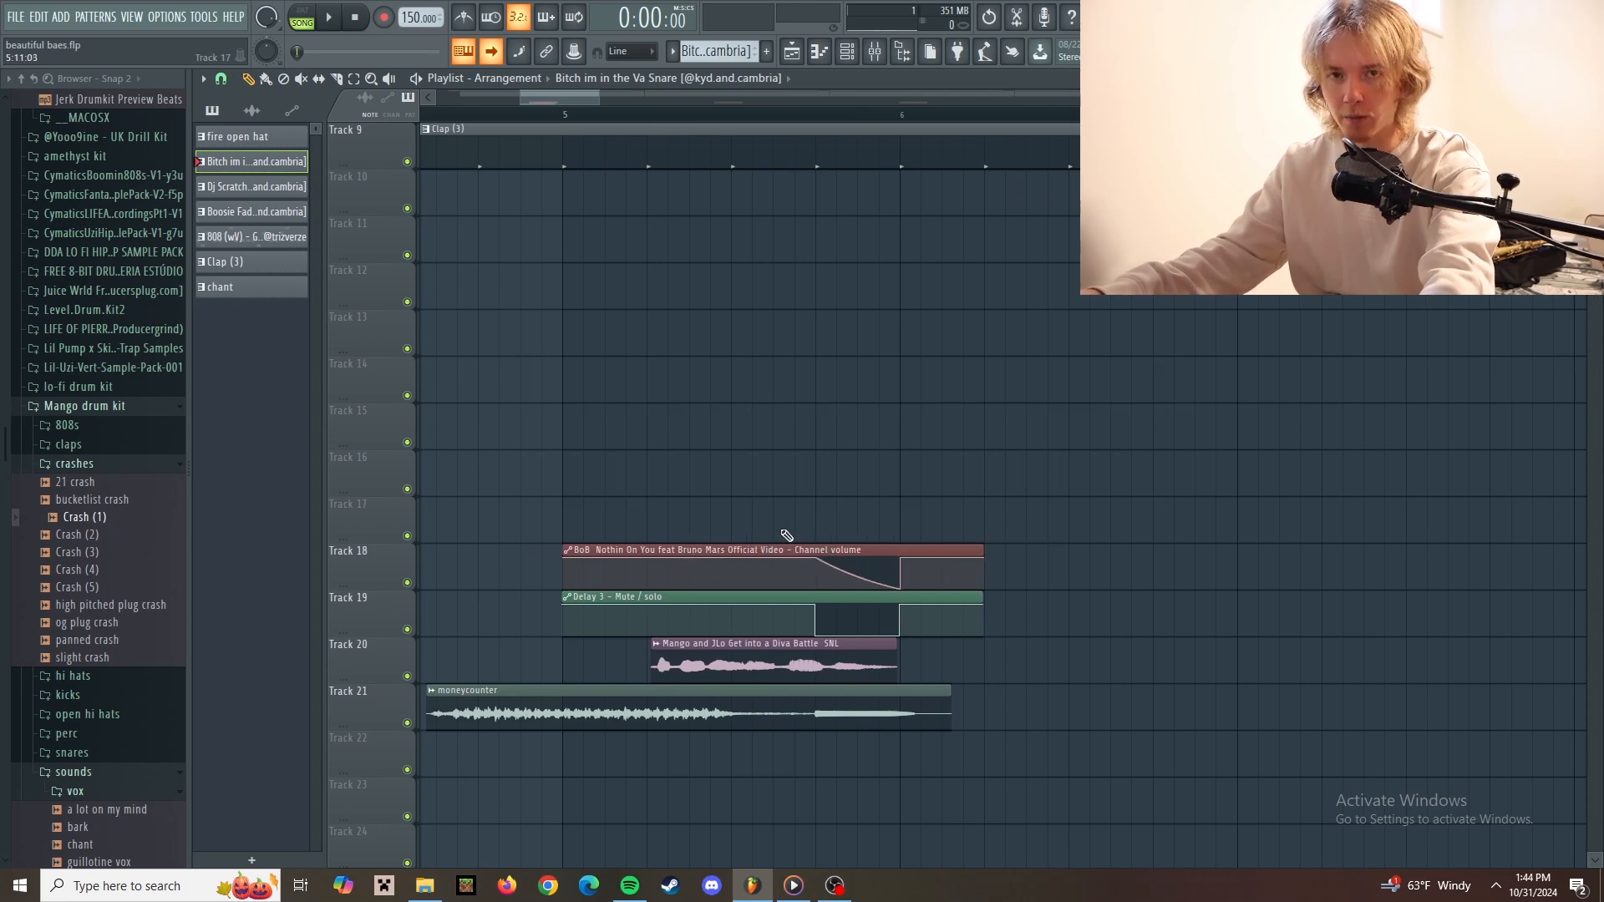
{"action": "scroll", "coordinate": [643, 570], "scroll_direction": "up", "scroll_amount": 2}
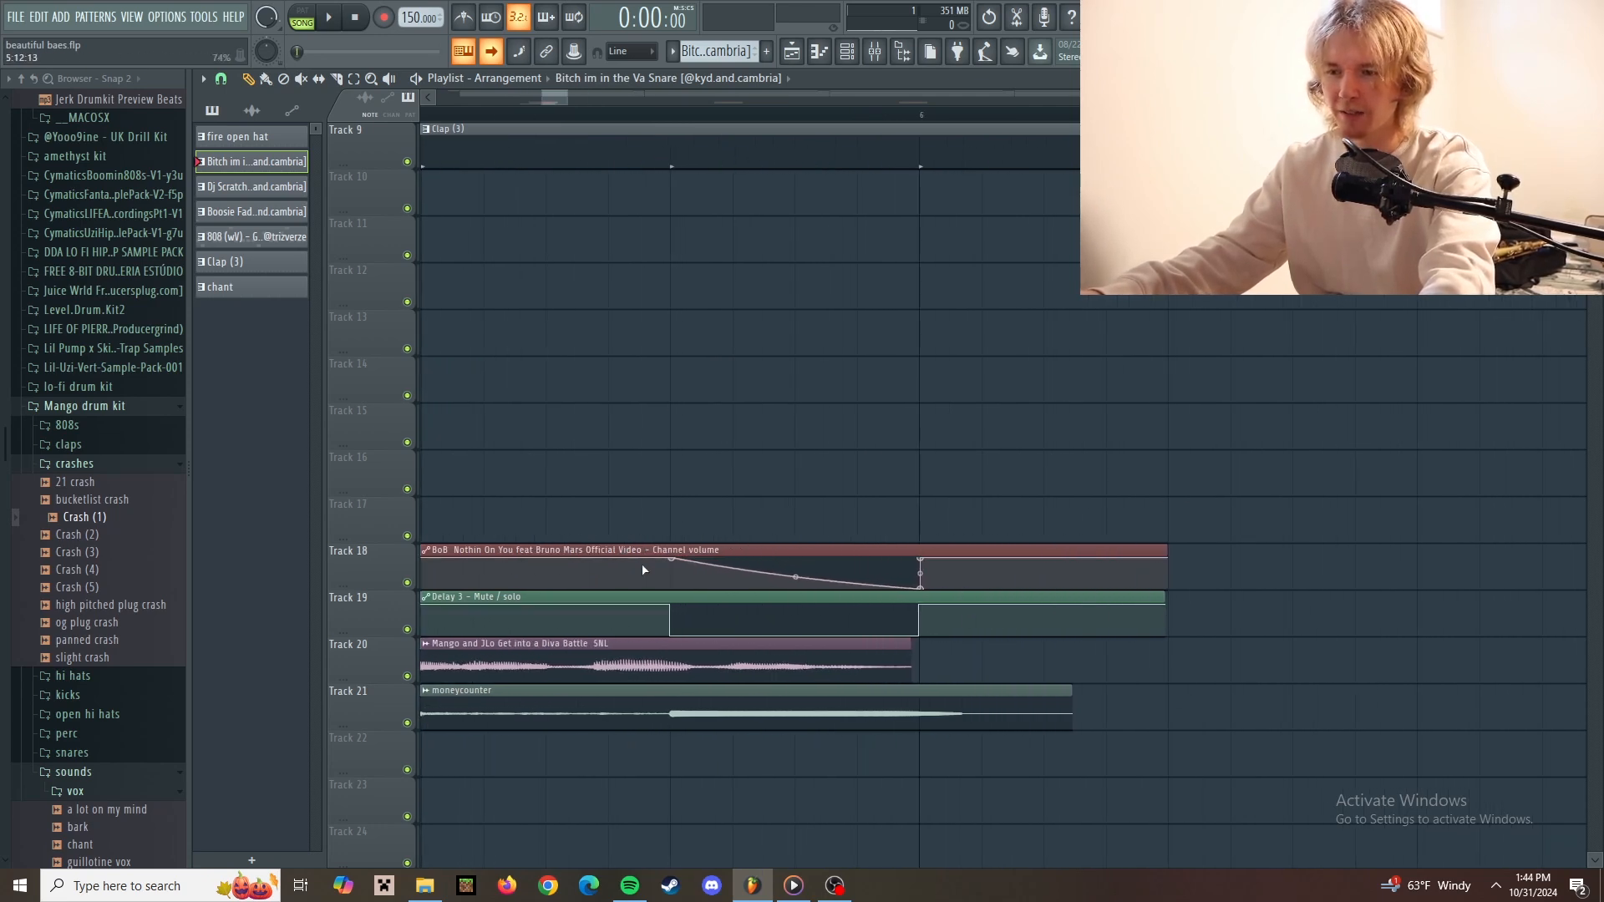
{"action": "left_click", "coordinate": [797, 578]}
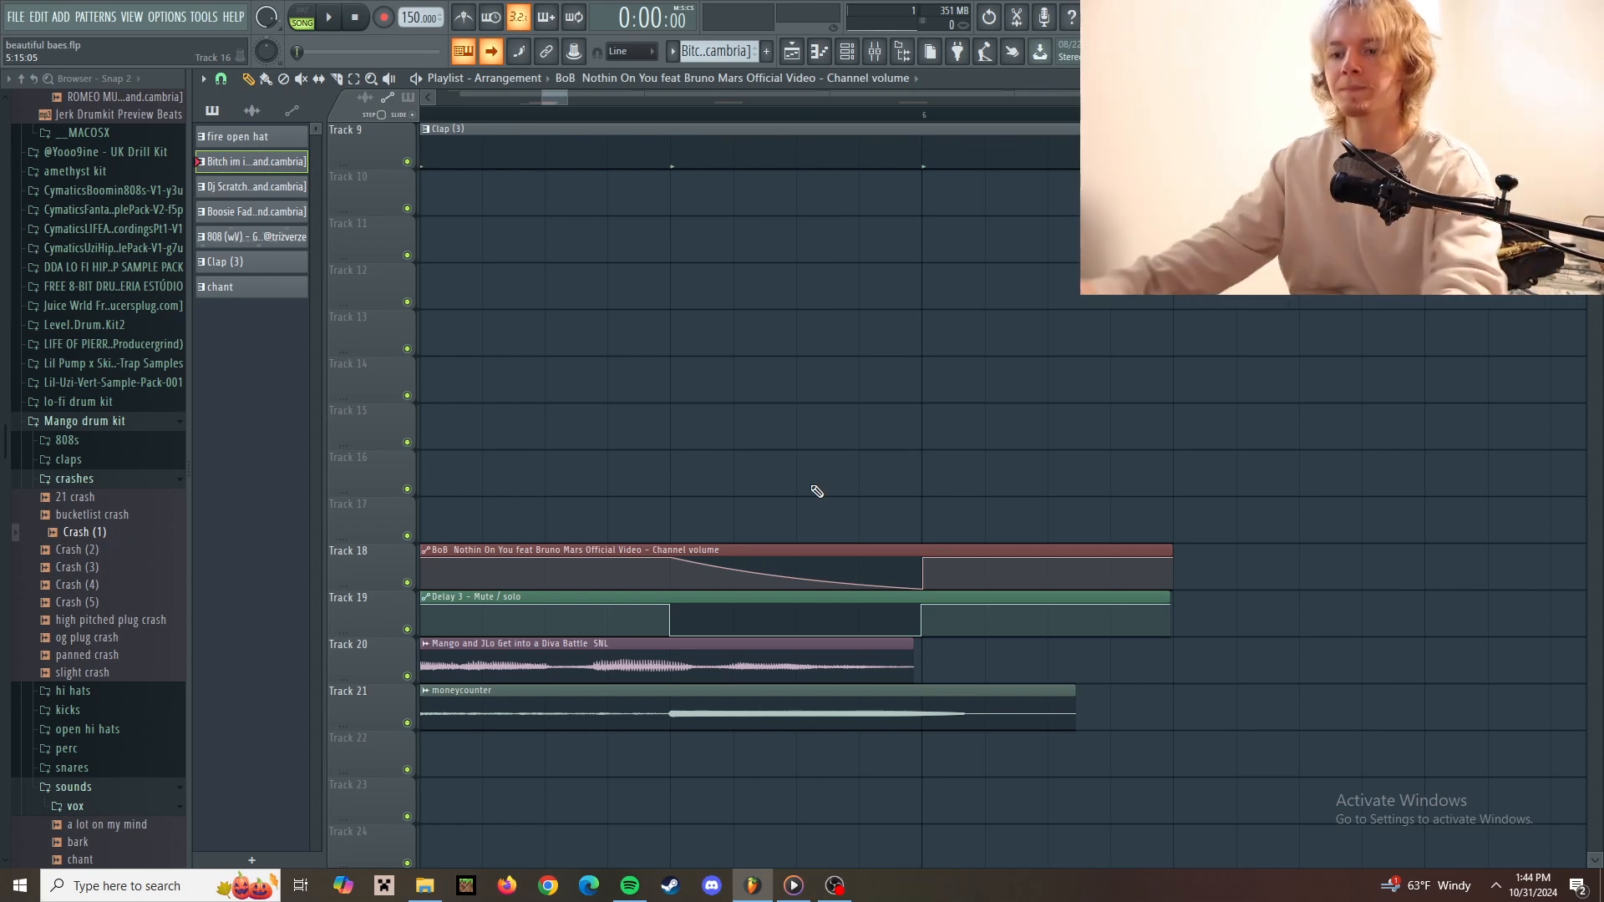
Play the full arrangement with all tracks active, stop playback, and switch to OBS.
{"action": "scroll", "coordinate": [987, 472], "scroll_direction": "down", "scroll_amount": 3}
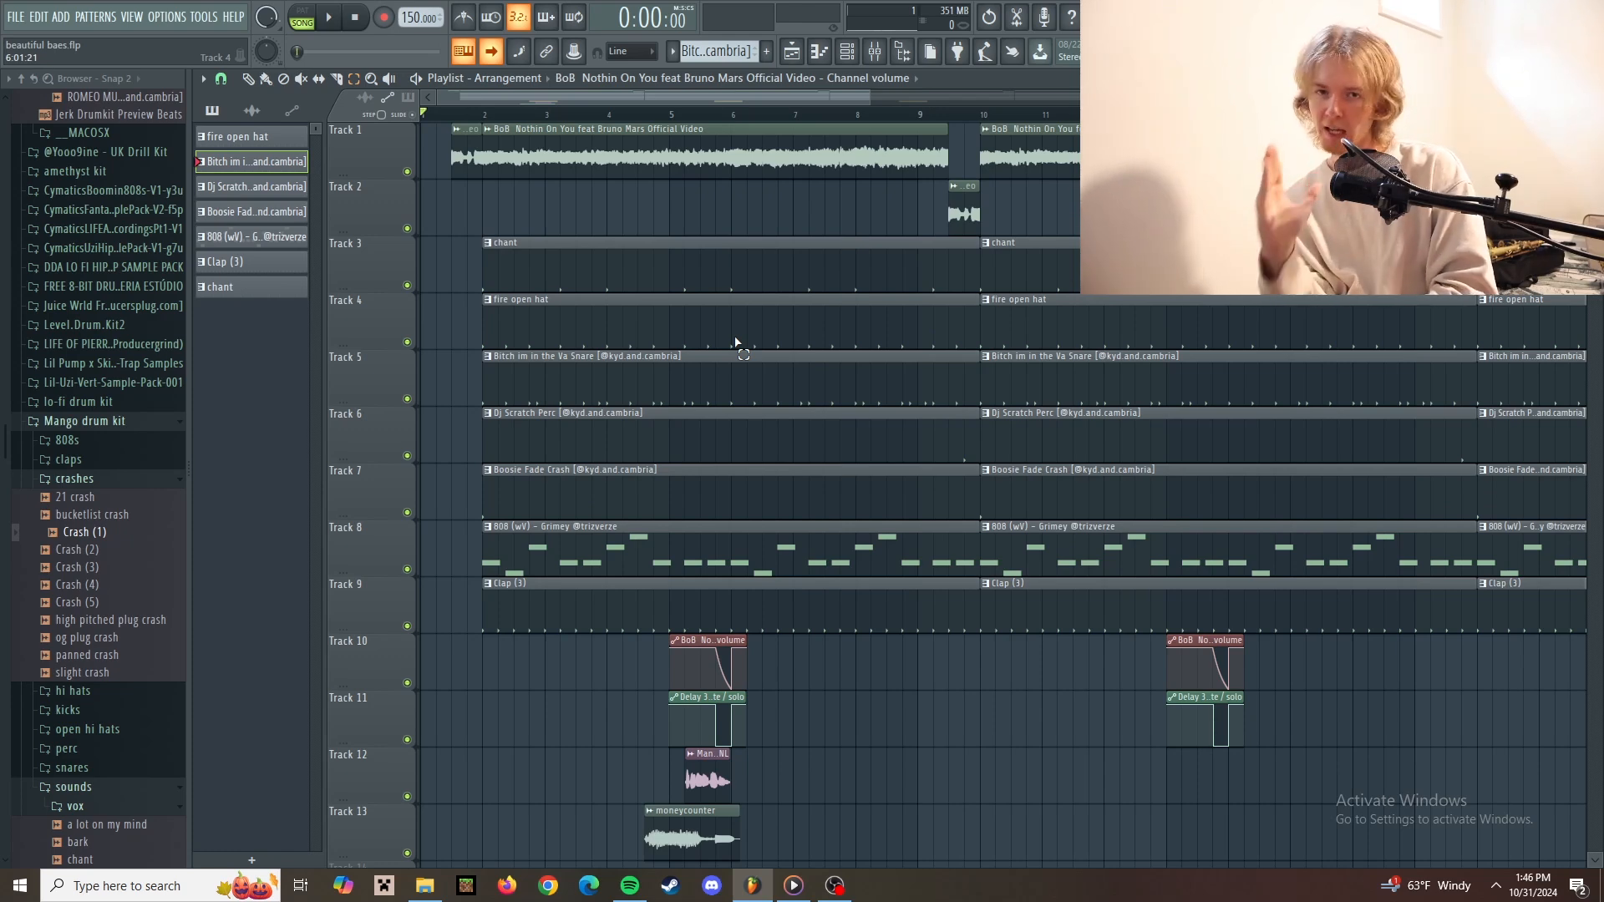
{"action": "key", "text": "space"}
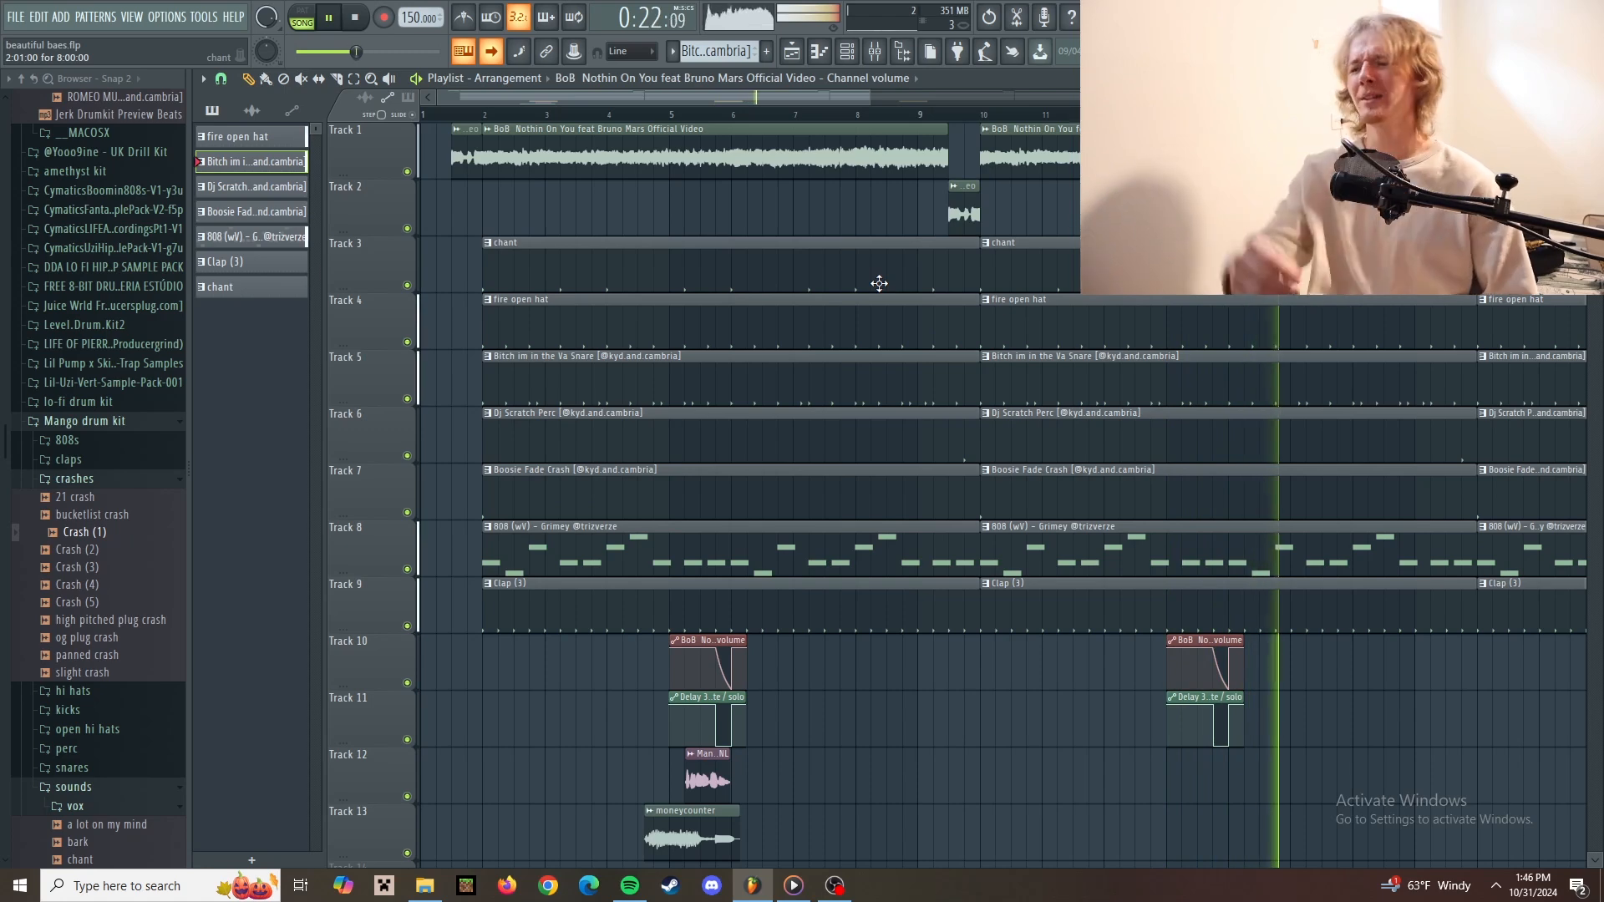
{"action": "key", "text": "space"}
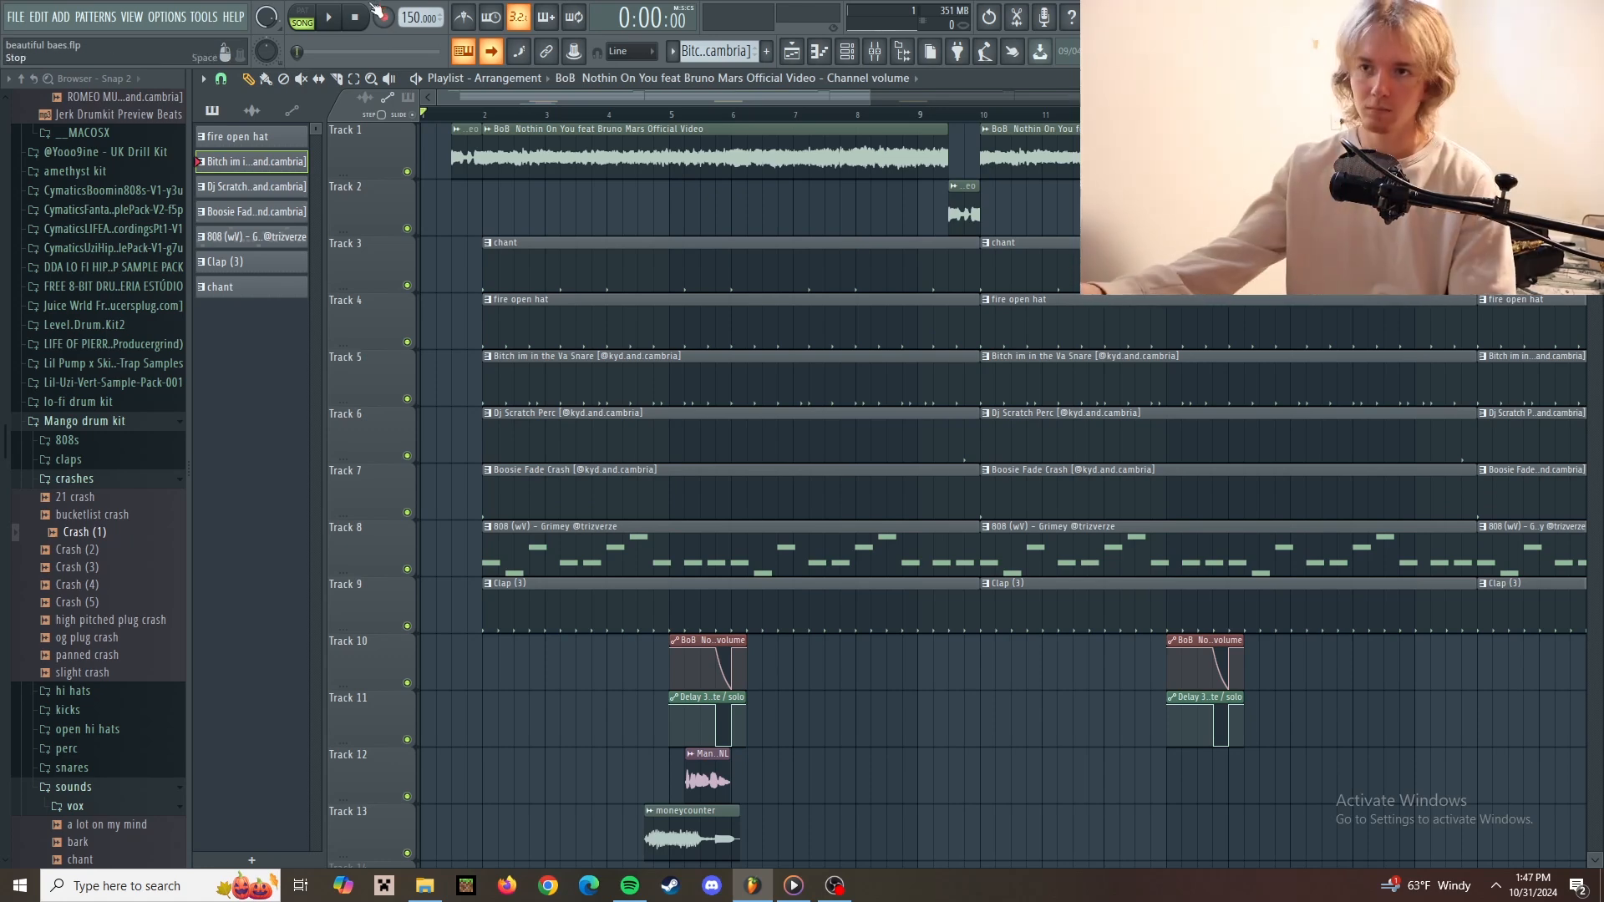
{"action": "left_click", "coordinate": [850, 892]}
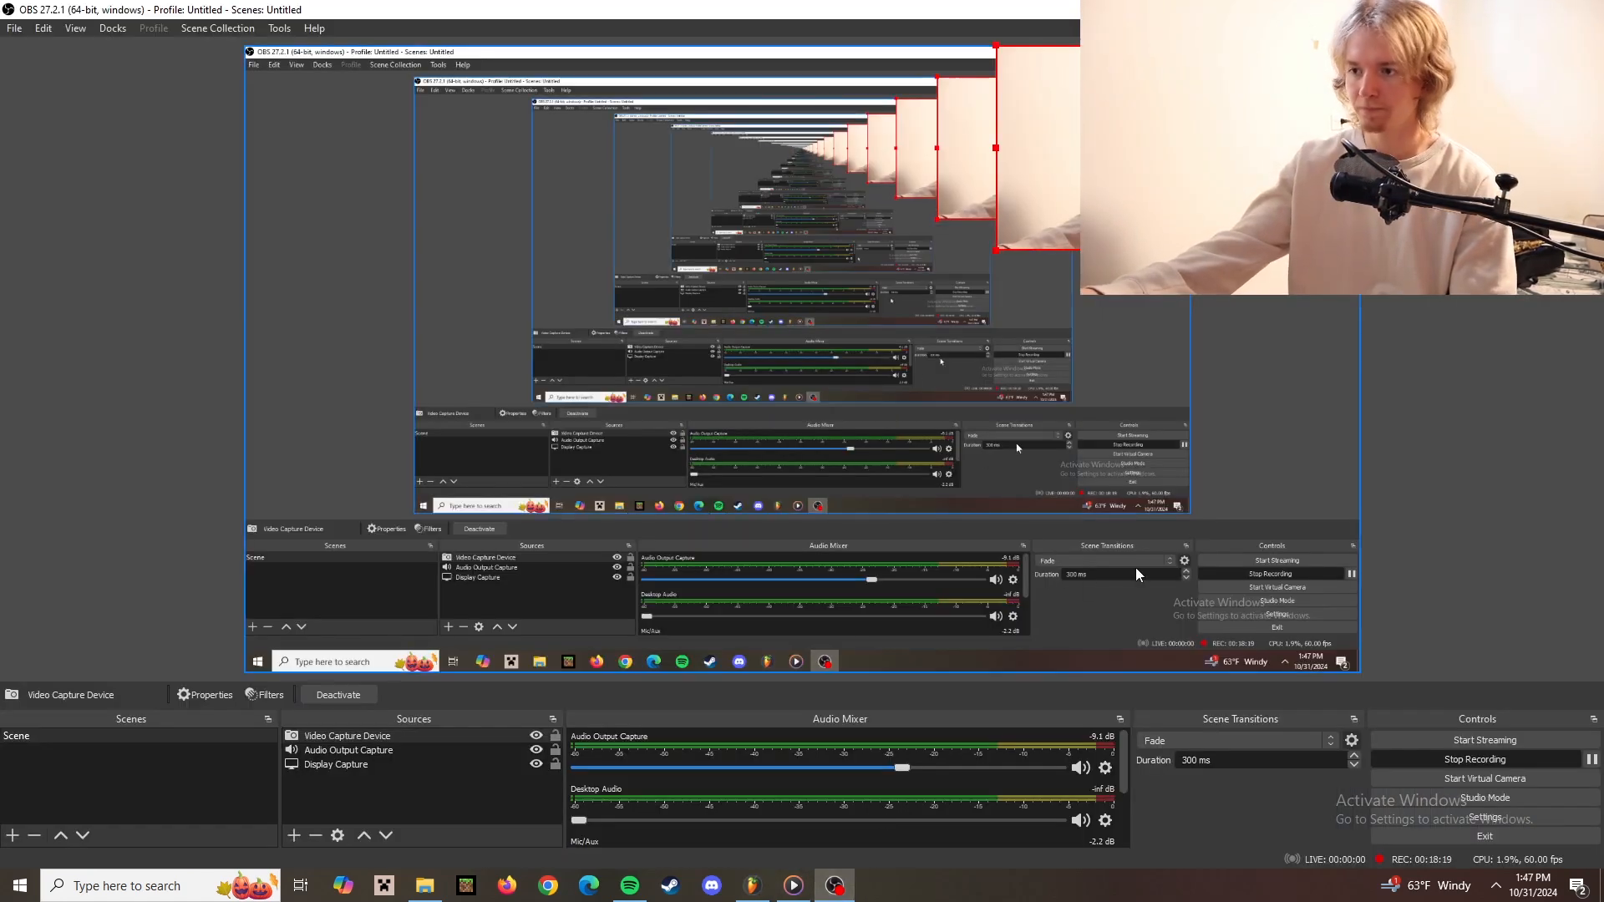